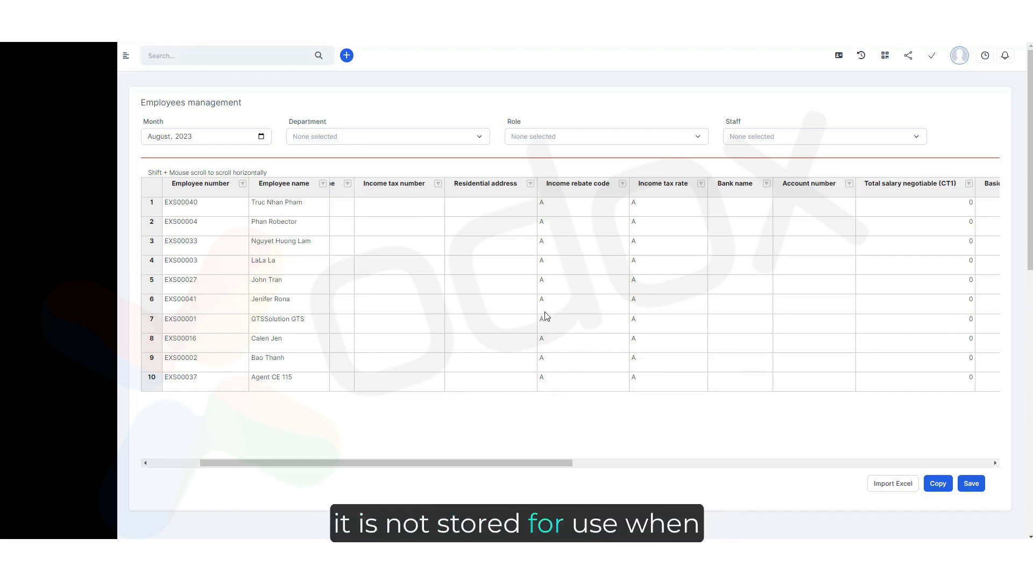
Scroll through the employee management table's columns and open the income rebate code column.
{"action": "left_click_drag", "start_coordinate": [530, 463], "coordinate": [454, 472]}
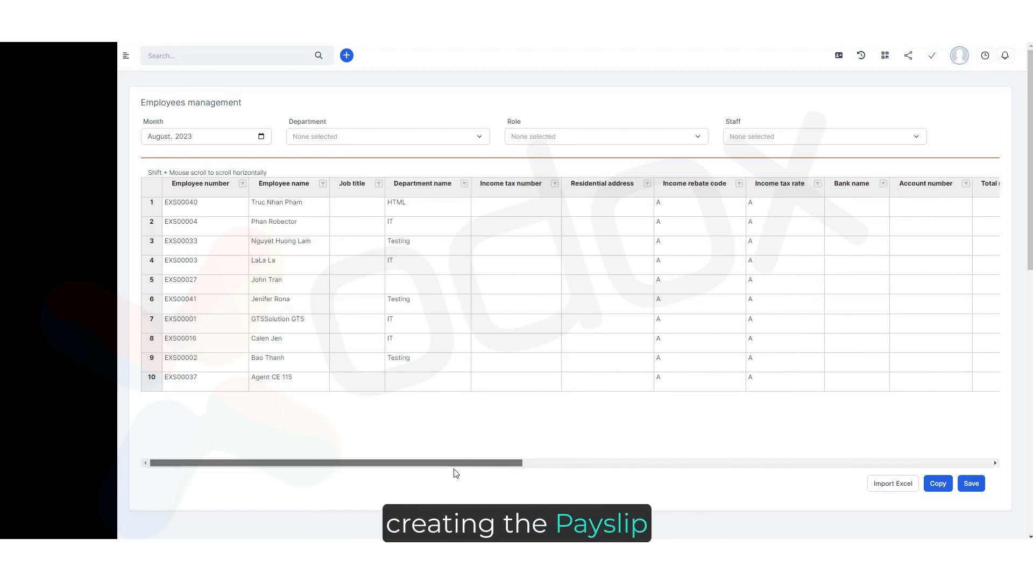
{"action": "left_click_drag", "start_coordinate": [138, 106], "coordinate": [235, 105]}
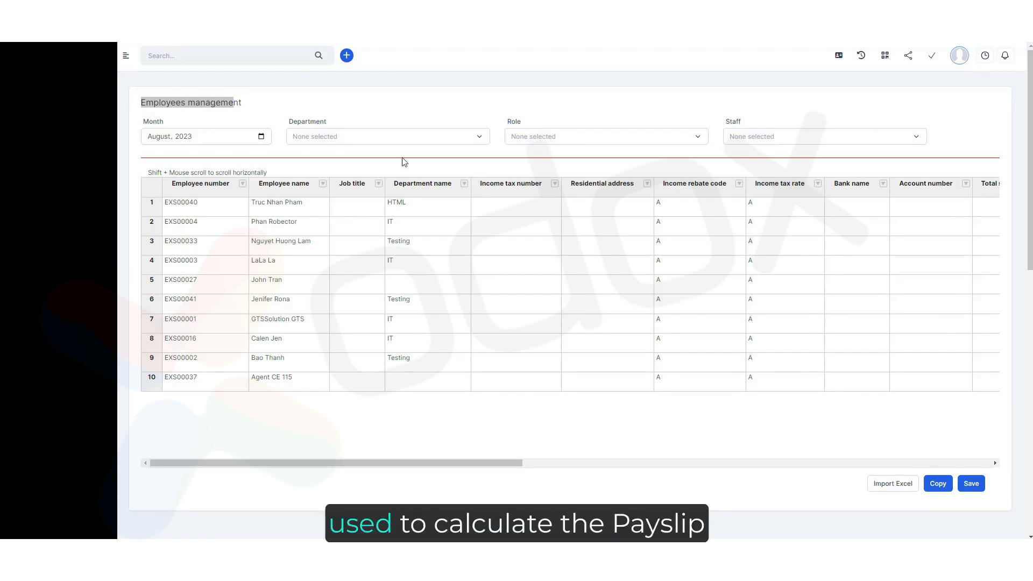
{"action": "left_click", "coordinate": [280, 106]}
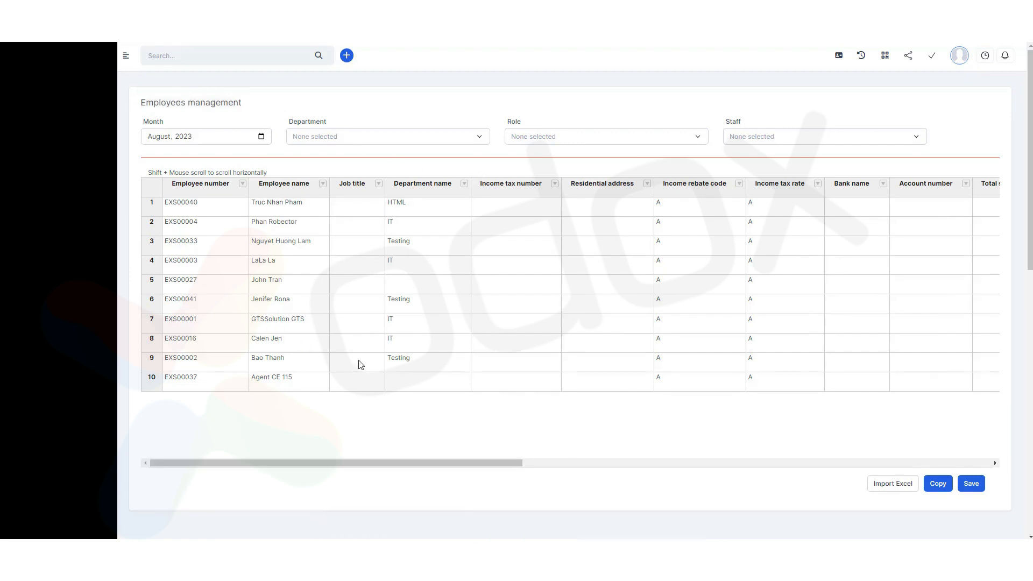
{"action": "left_click_drag", "start_coordinate": [404, 463], "coordinate": [535, 463]}
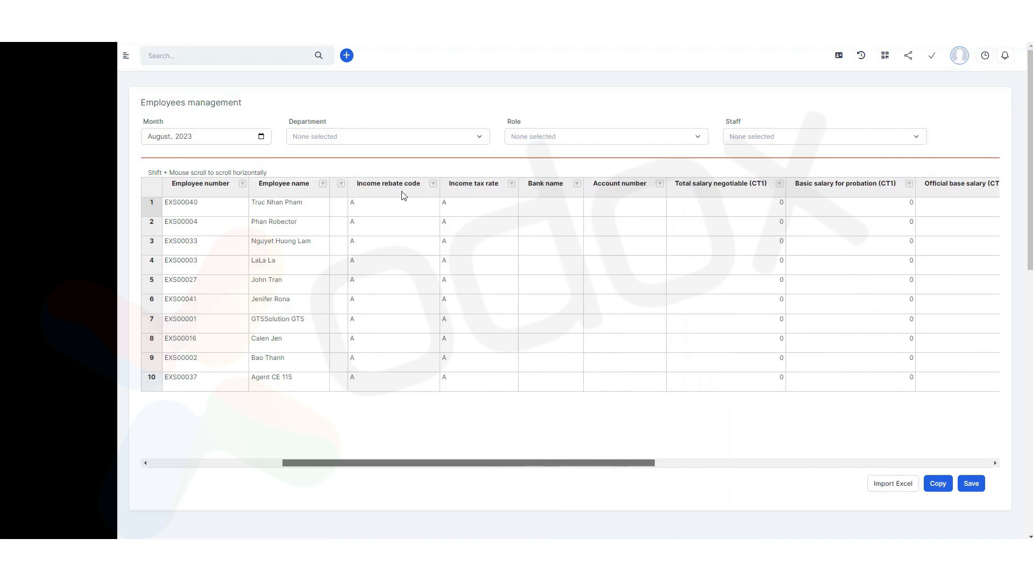
{"action": "left_click", "coordinate": [386, 188]}
{"action": "double_click", "coordinate": [387, 188]}
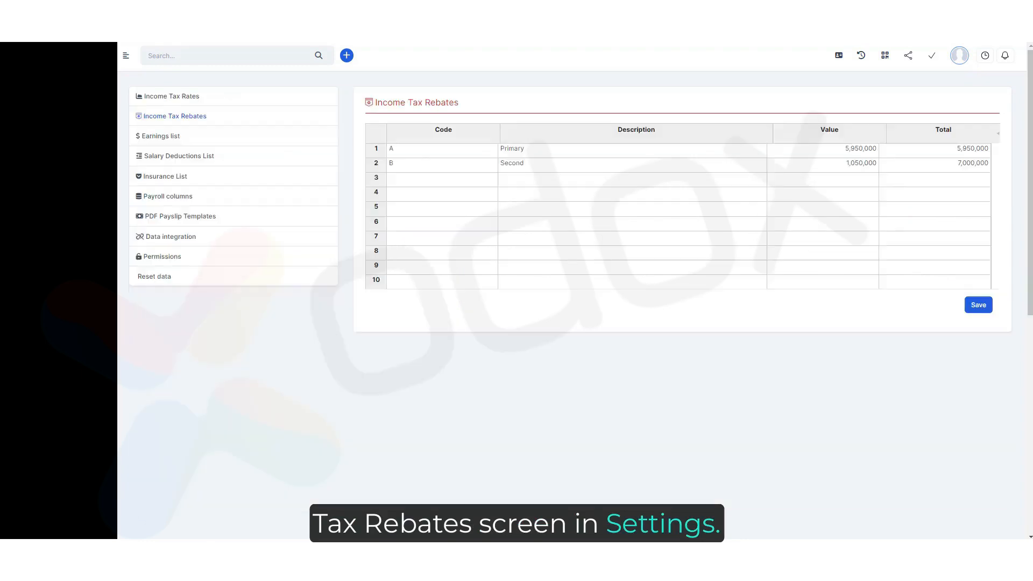
Review the income tax rebate codes, descriptions and values in settings, then open the earnings list.
{"action": "left_click", "coordinate": [423, 153]}
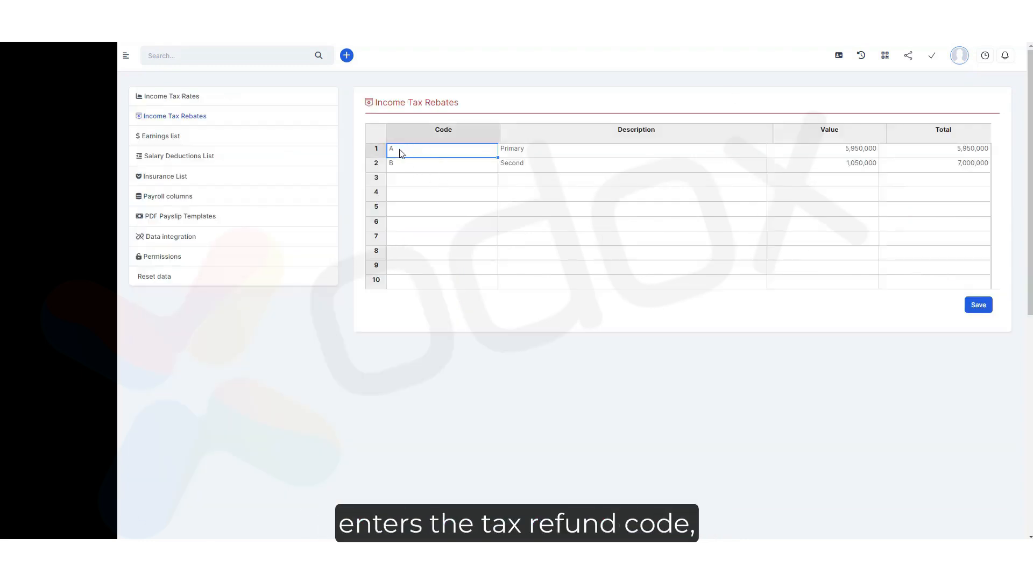
{"action": "left_click", "coordinate": [546, 152]}
{"action": "left_click", "coordinate": [841, 151]}
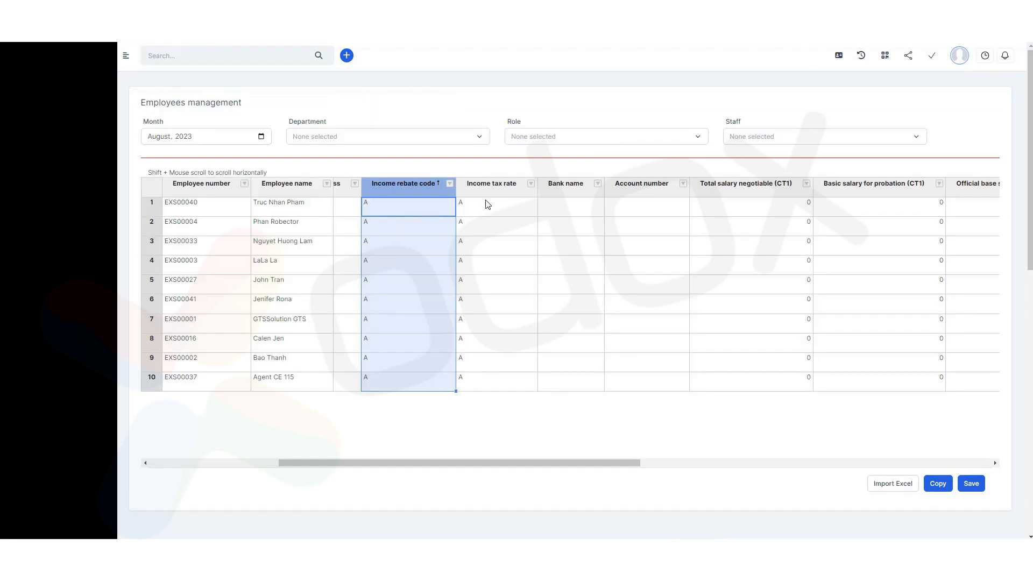
{"action": "left_click", "coordinate": [490, 213]}
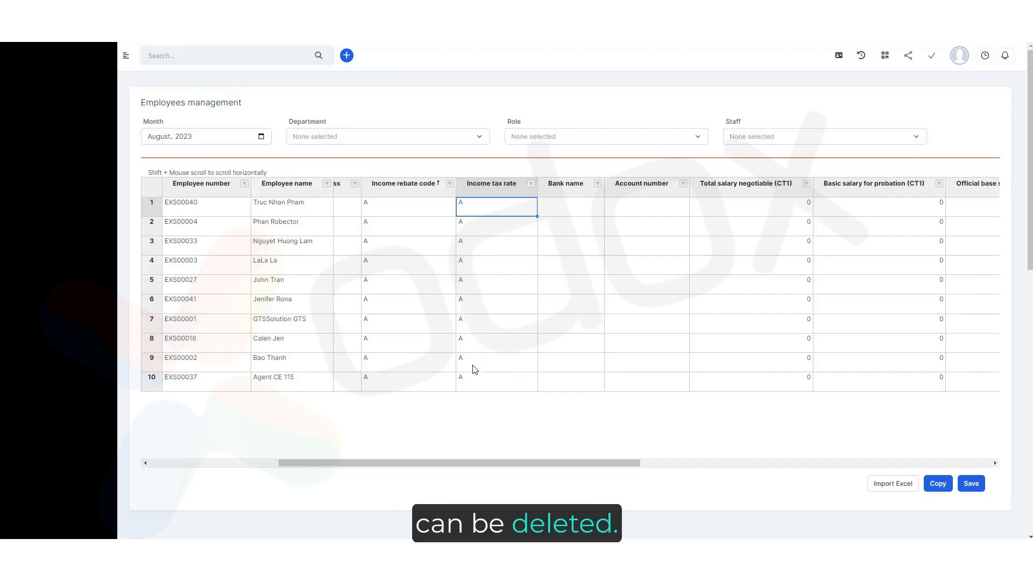
{"action": "left_click_drag", "start_coordinate": [505, 465], "coordinate": [614, 463]}
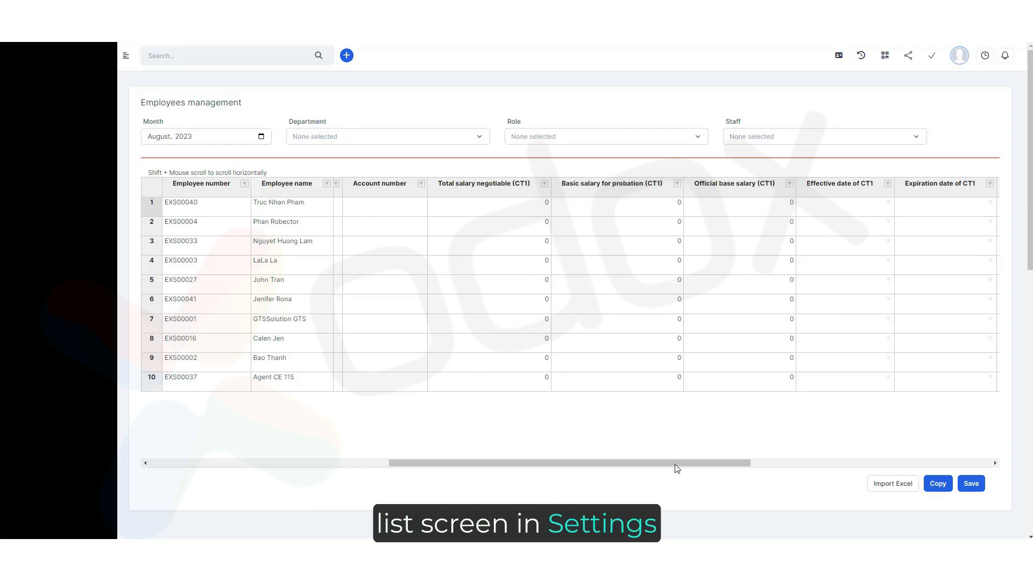
{"action": "left_click_drag", "start_coordinate": [674, 464], "coordinate": [699, 462]}
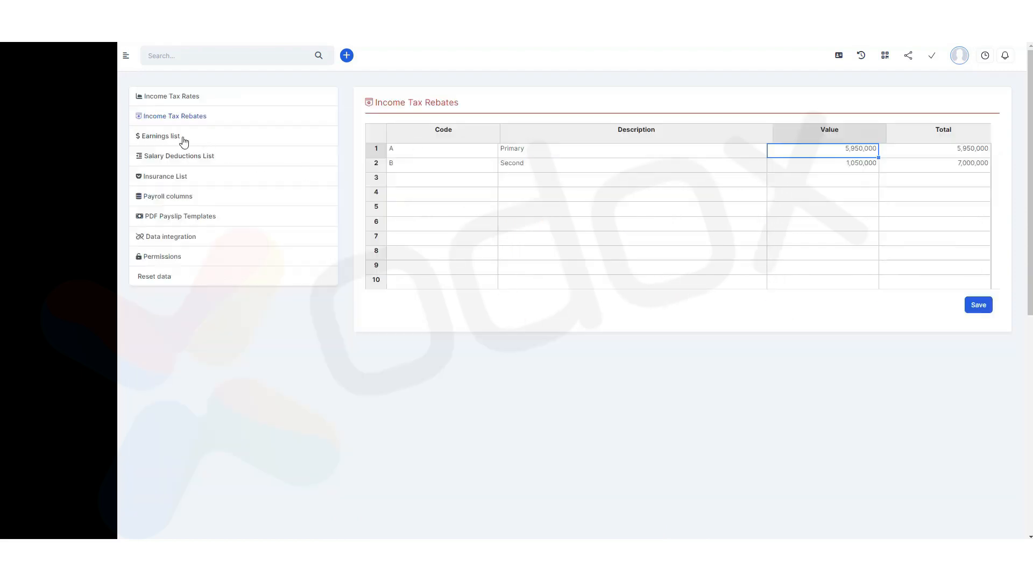
{"action": "left_click", "coordinate": [182, 138]}
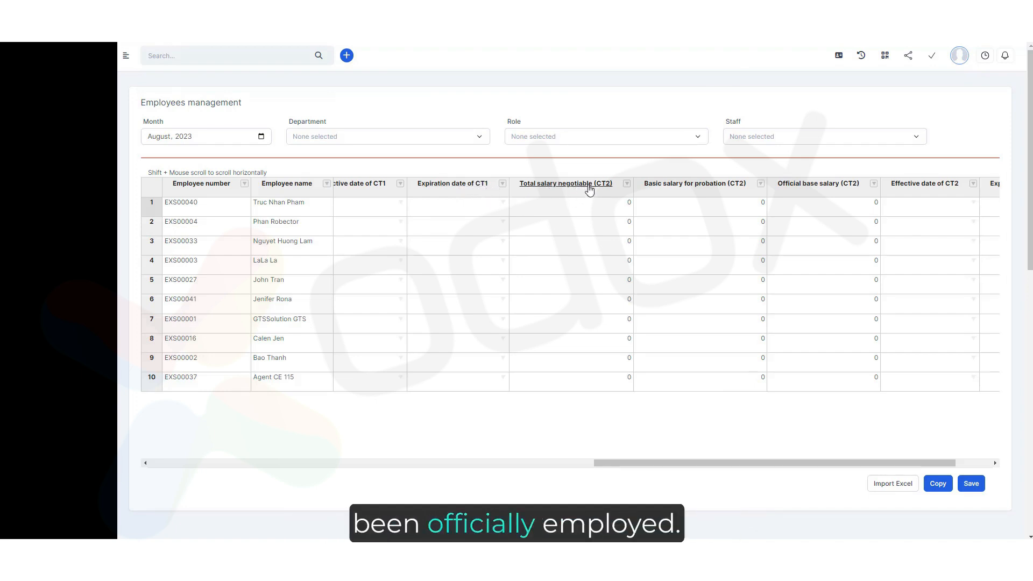
Set the eighth employee's Total salary negotiable (CT2) to 6,000,000 and Official base salary (CT2) to 4,730,000, then save.
{"action": "left_click", "coordinate": [530, 347]}
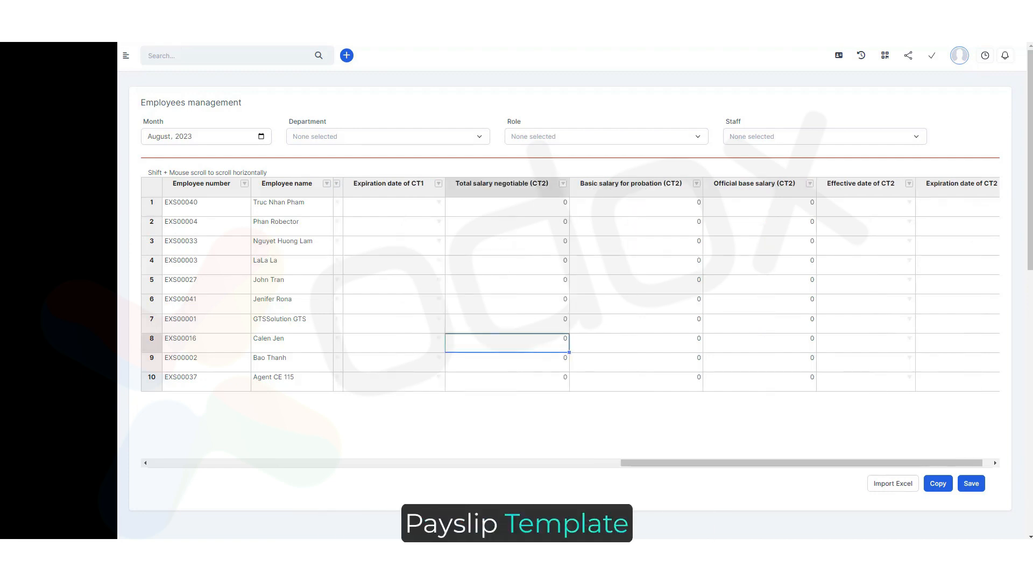
{"action": "type", "text": "6,000,000"}
{"action": "left_click", "coordinate": [647, 347]}
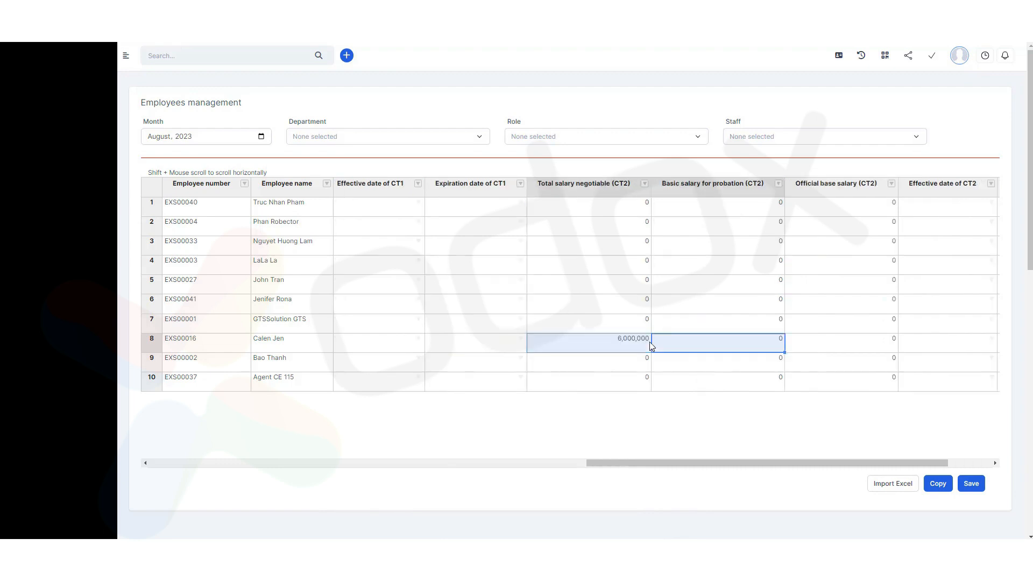
{"action": "left_click", "coordinate": [745, 351]}
{"action": "type", "text": "4,7"}
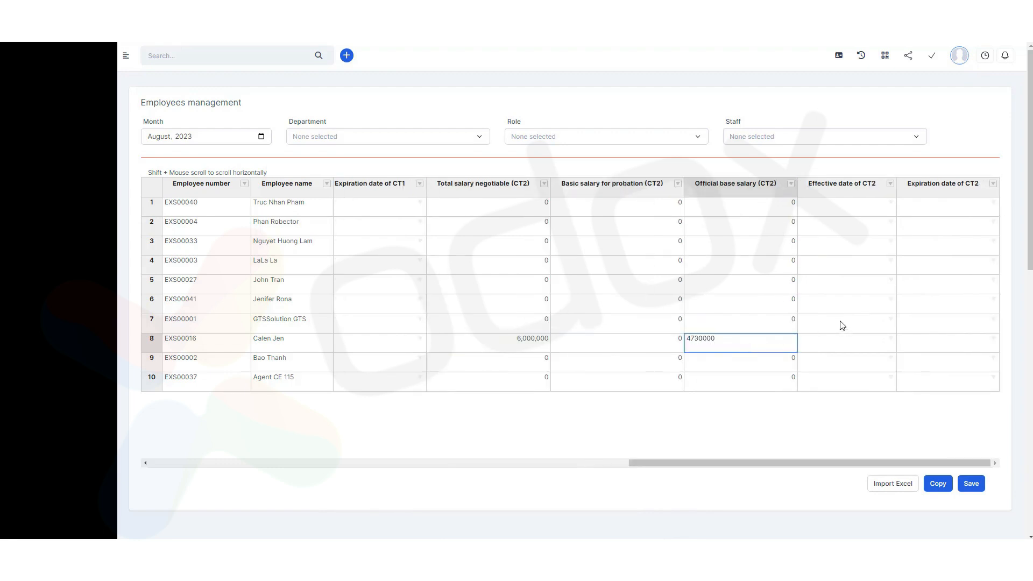
{"action": "type", "text": "30,000"}
{"action": "left_click", "coordinate": [971, 483]}
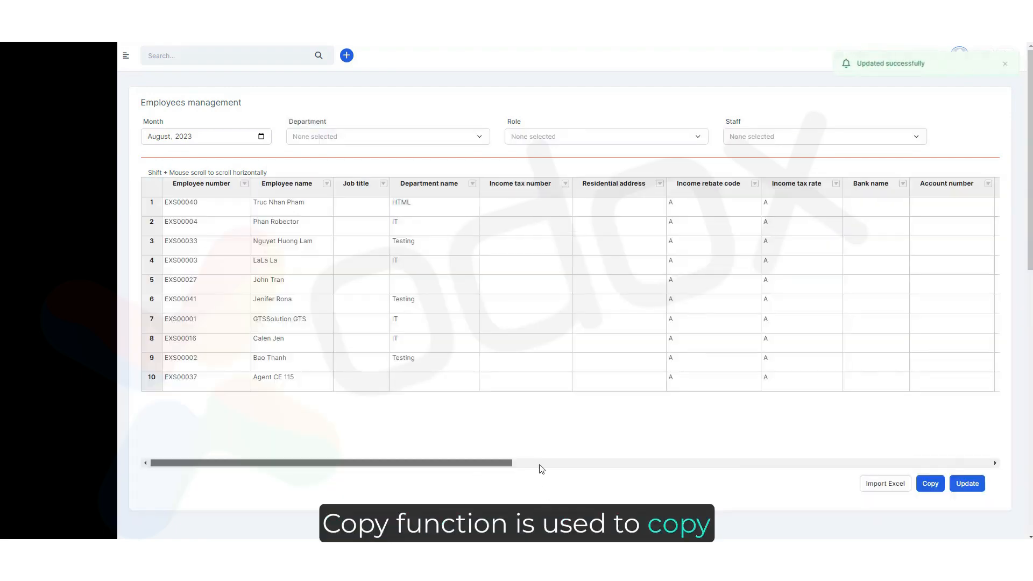
Scroll through the attendance timesheet's daily hours and monthly working time columns.
{"action": "scroll", "coordinate": [541, 462], "scroll_direction": "right", "scroll_amount": 10}
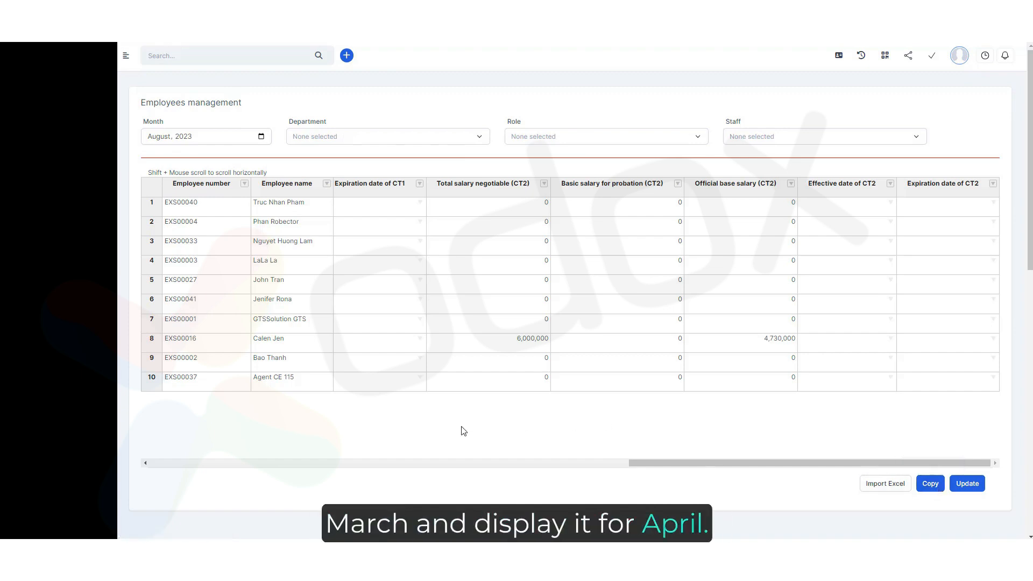
{"action": "scroll", "coordinate": [464, 431], "scroll_direction": "down", "scroll_amount": 6}
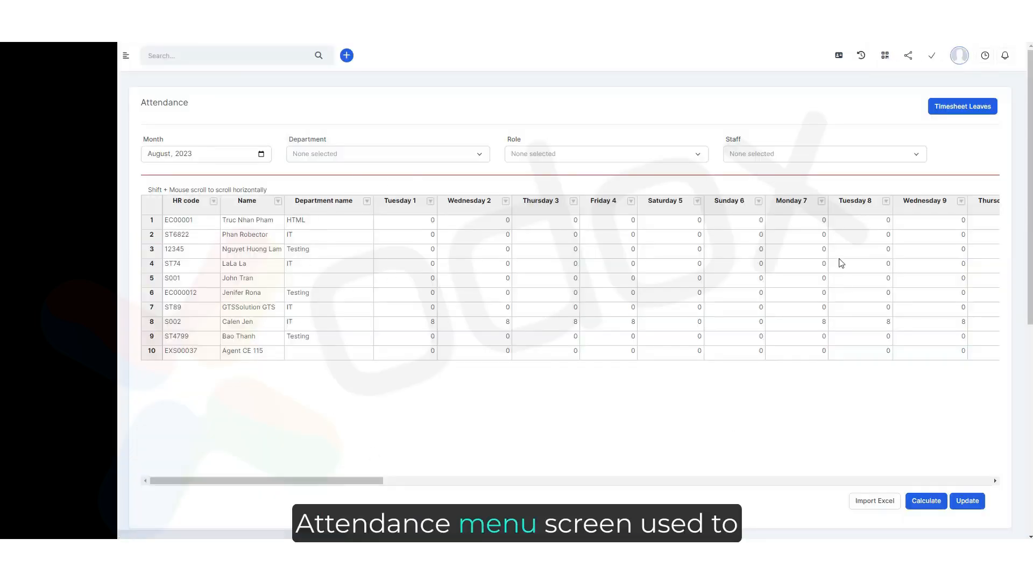
{"action": "left_click_drag", "start_coordinate": [380, 484], "coordinate": [555, 481]}
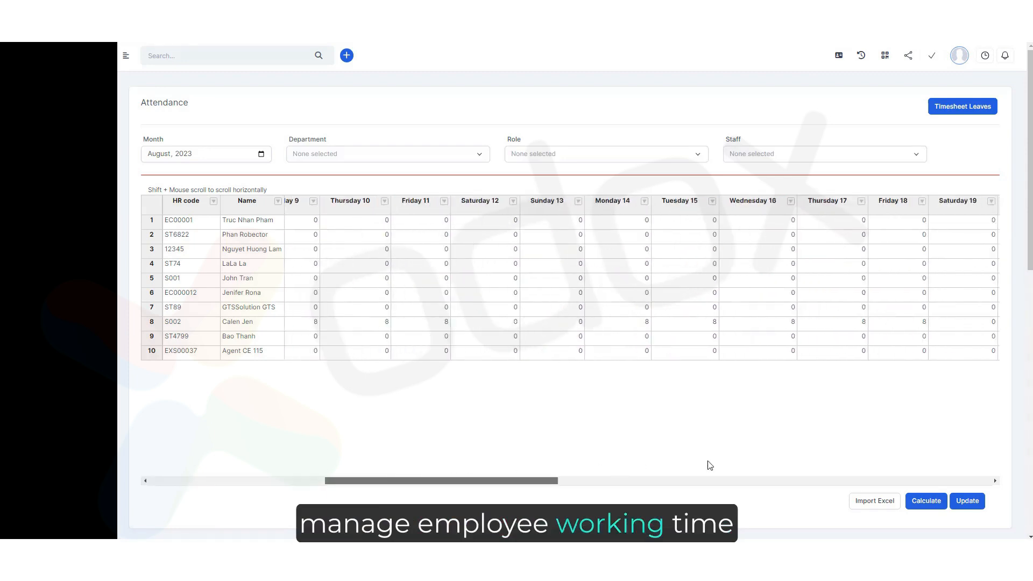
{"action": "scroll", "coordinate": [710, 465], "scroll_direction": "right", "scroll_amount": 10}
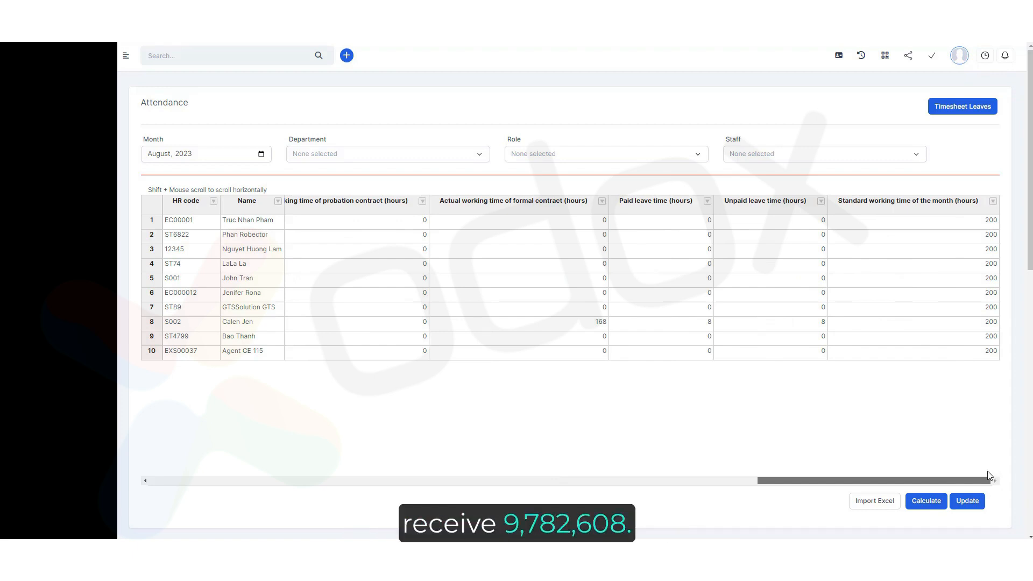
{"action": "left_click_drag", "start_coordinate": [974, 472], "coordinate": [135, 469]}
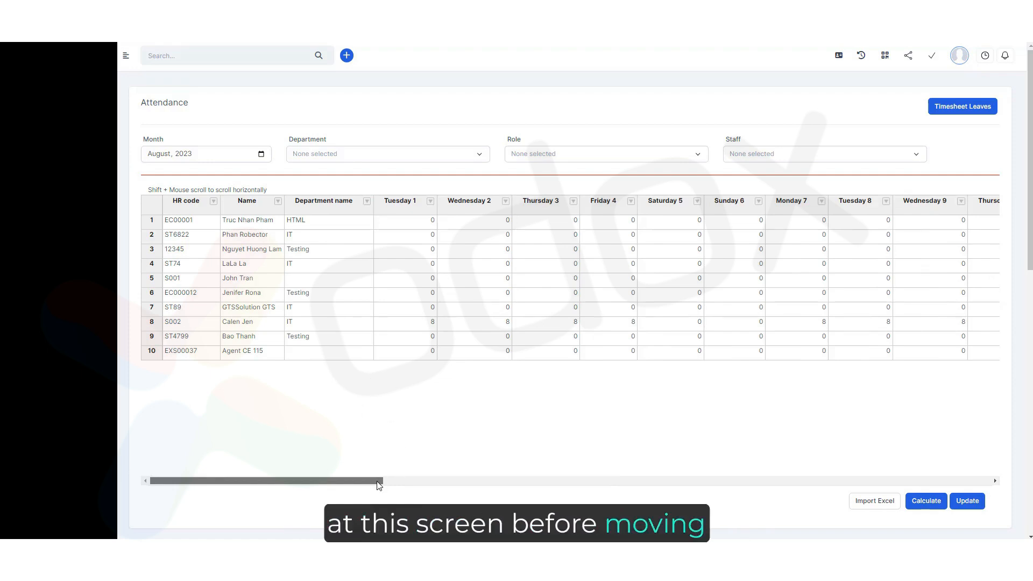
{"action": "left_click_drag", "start_coordinate": [378, 481], "coordinate": [543, 472]}
{"action": "scroll", "coordinate": [461, 415], "scroll_direction": "down", "scroll_amount": 2}
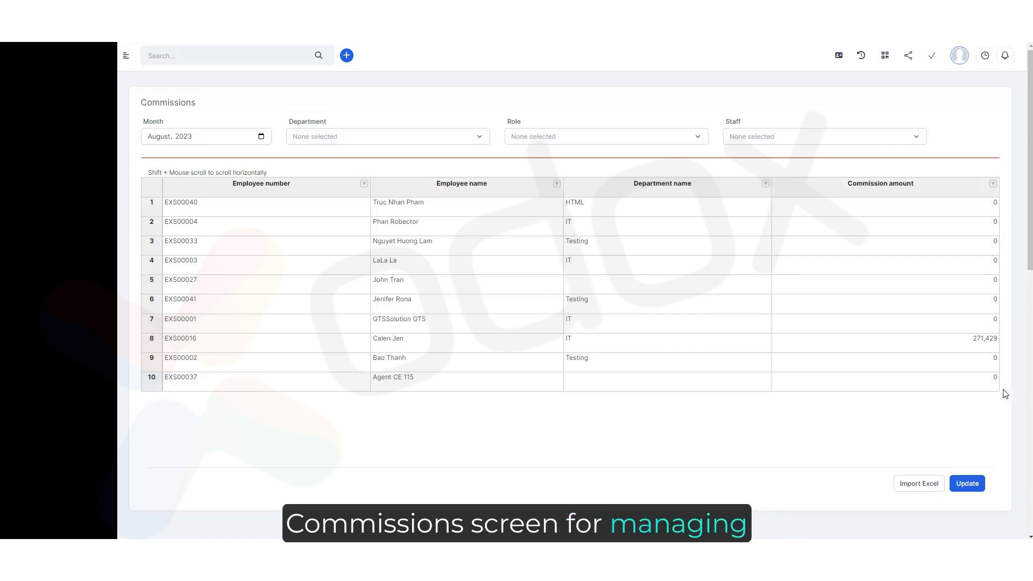
Select the eighth employee's commission amount and update the commissions table.
{"action": "left_click", "coordinate": [971, 350]}
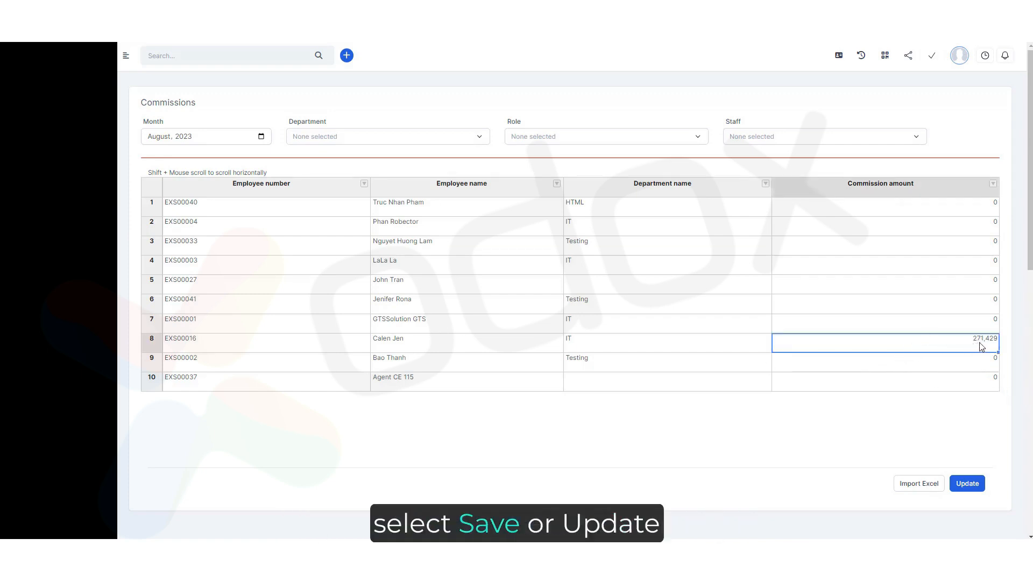
{"action": "left_click", "coordinate": [962, 478]}
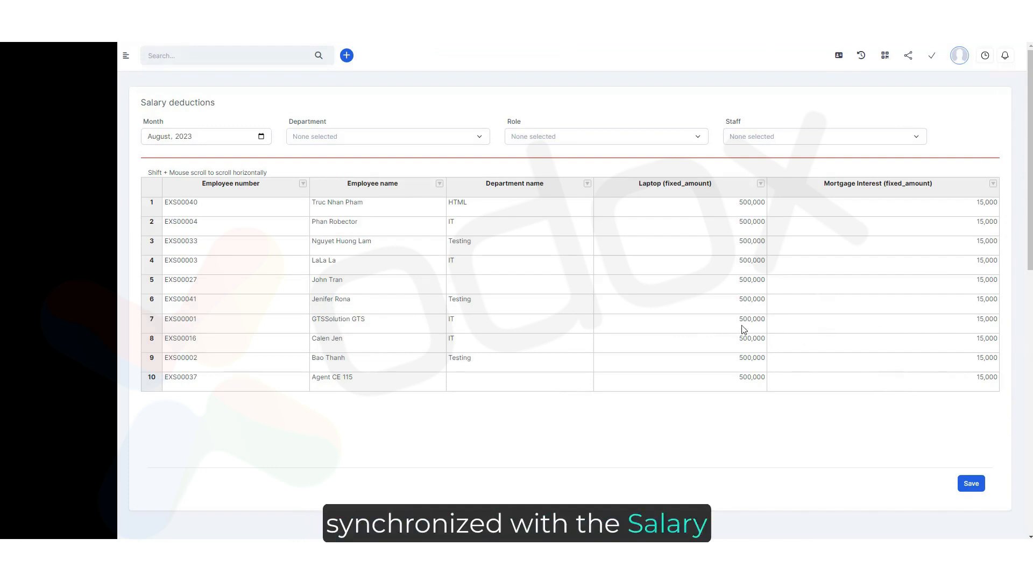
Check the eighth employee's laptop and mortgage interest deductions and save the salary deductions.
{"action": "left_click", "coordinate": [382, 343]}
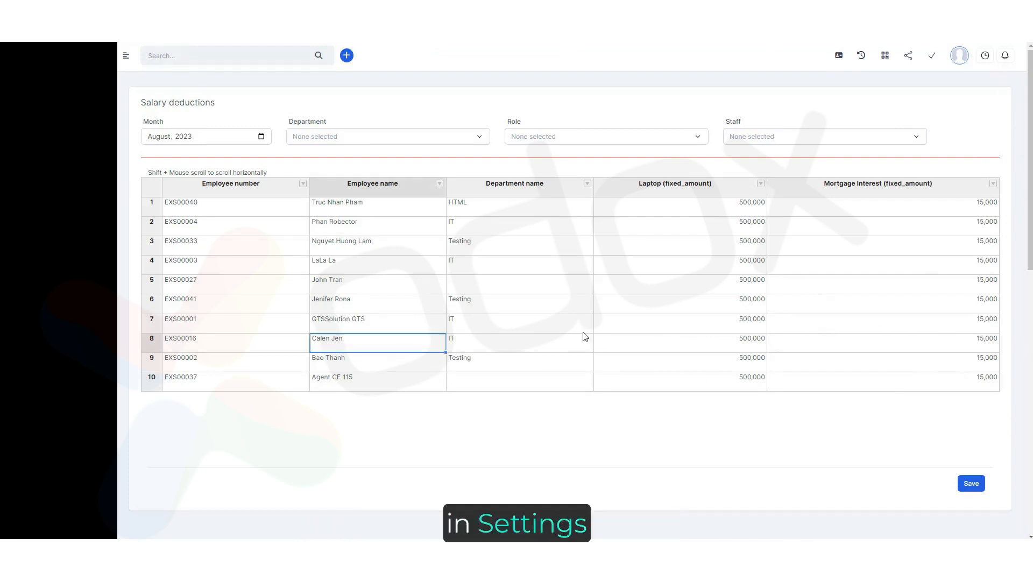
{"action": "left_click", "coordinate": [747, 344]}
{"action": "left_click", "coordinate": [793, 343]}
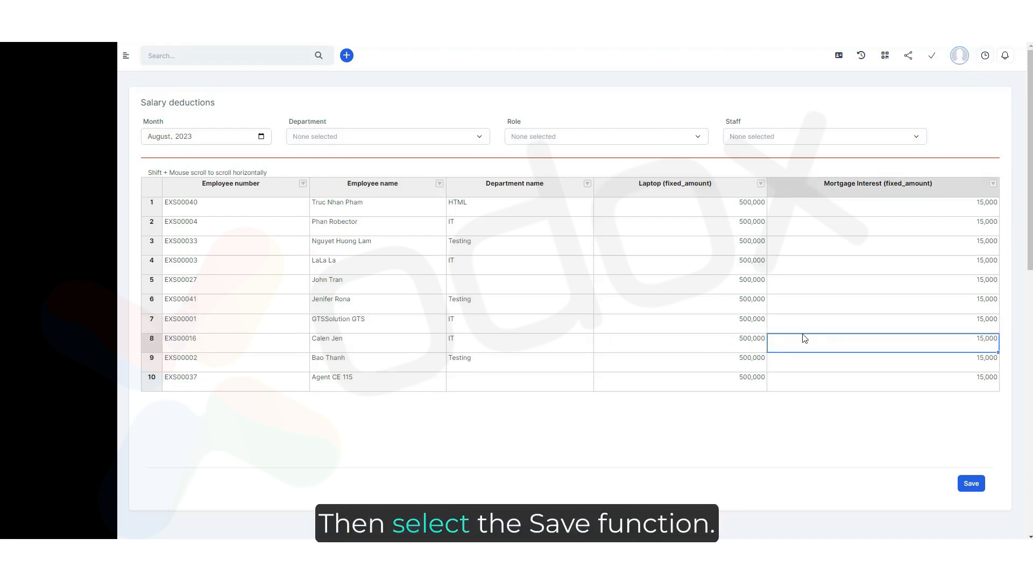
{"action": "left_click", "coordinate": [972, 487]}
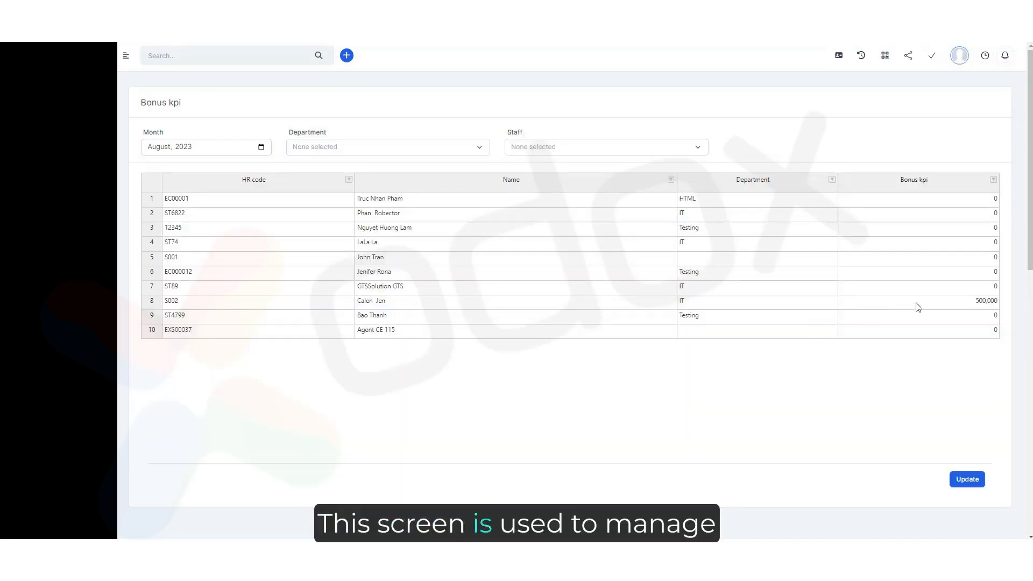
Select the eighth employee's KPI bonus and update the Bonus KPI table.
{"action": "left_click", "coordinate": [919, 301]}
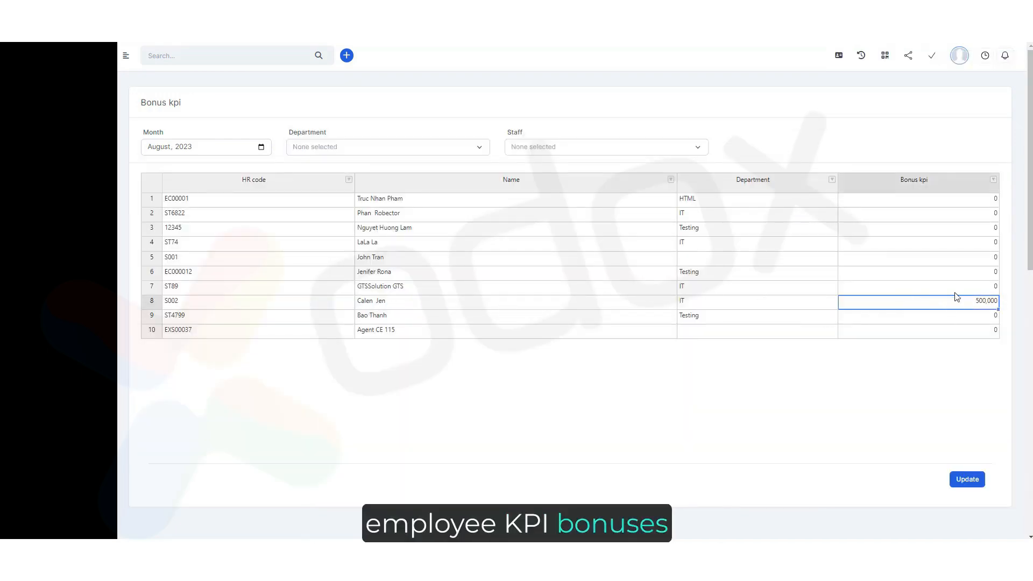
{"action": "left_click", "coordinate": [968, 480]}
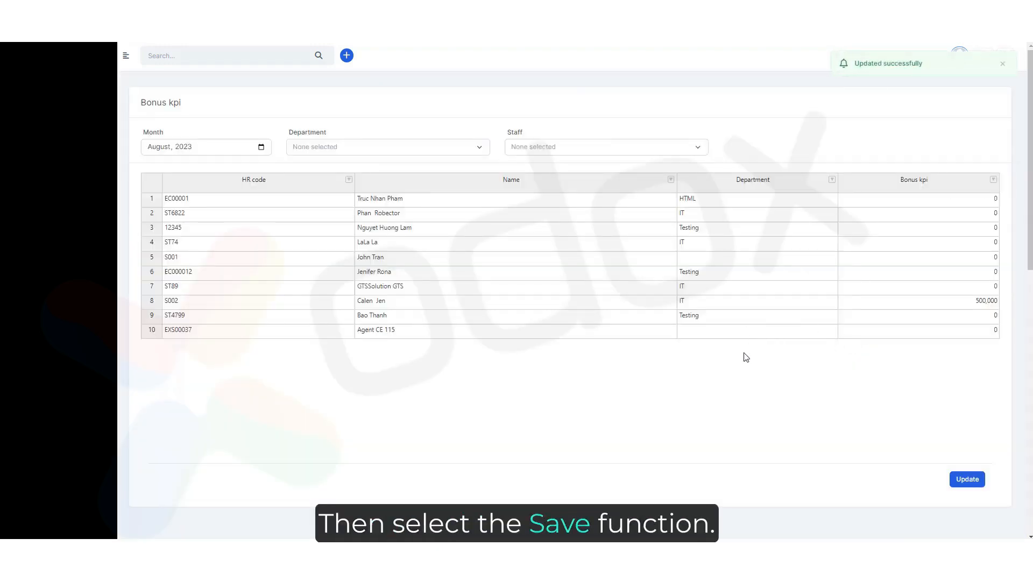
Save the staff insurance percentages for all employees.
{"action": "scroll", "coordinate": [570, 291], "scroll_direction": "down", "scroll_amount": 6}
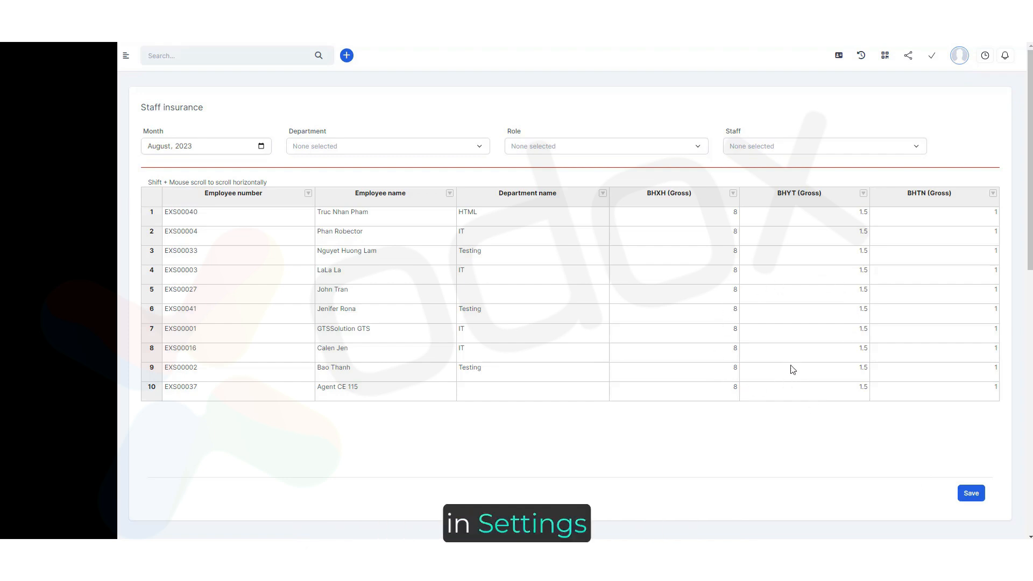
{"action": "left_click", "coordinate": [972, 495]}
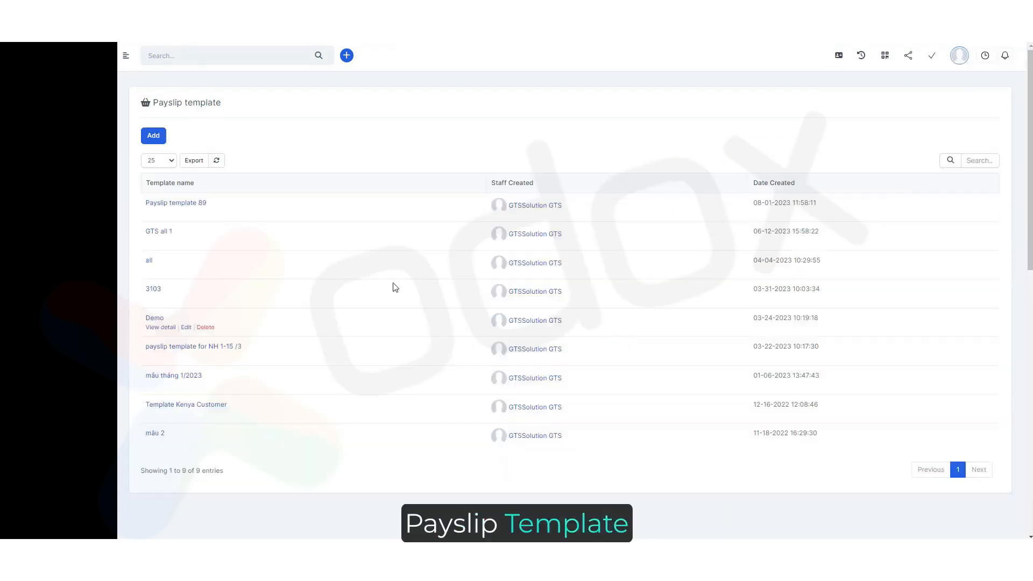
Start a new payslip template and name it "Payslip template for 1".
{"action": "left_click", "coordinate": [160, 140]}
{"action": "left_click", "coordinate": [347, 136]}
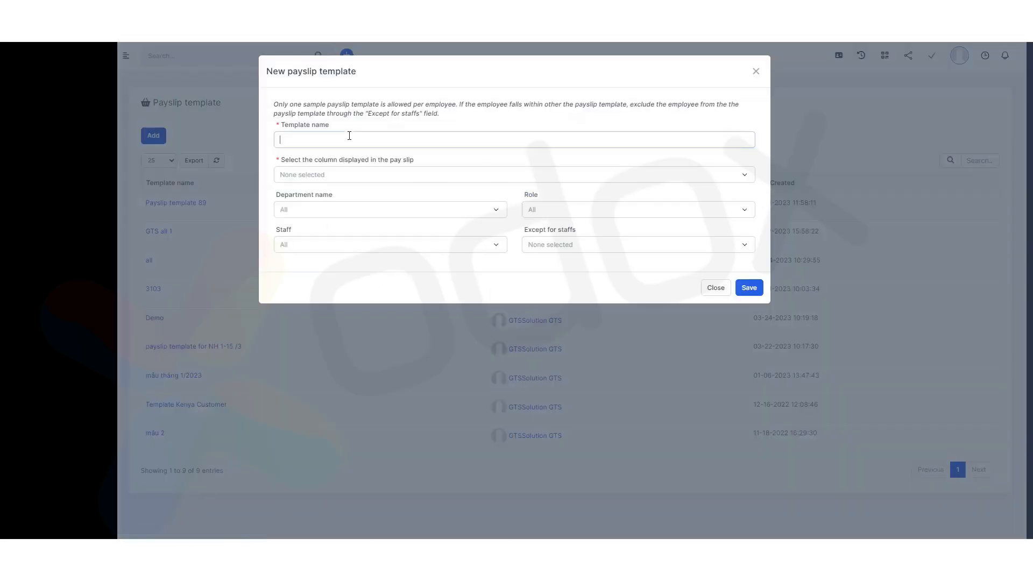
{"action": "type", "text": "Payslip template 8"}
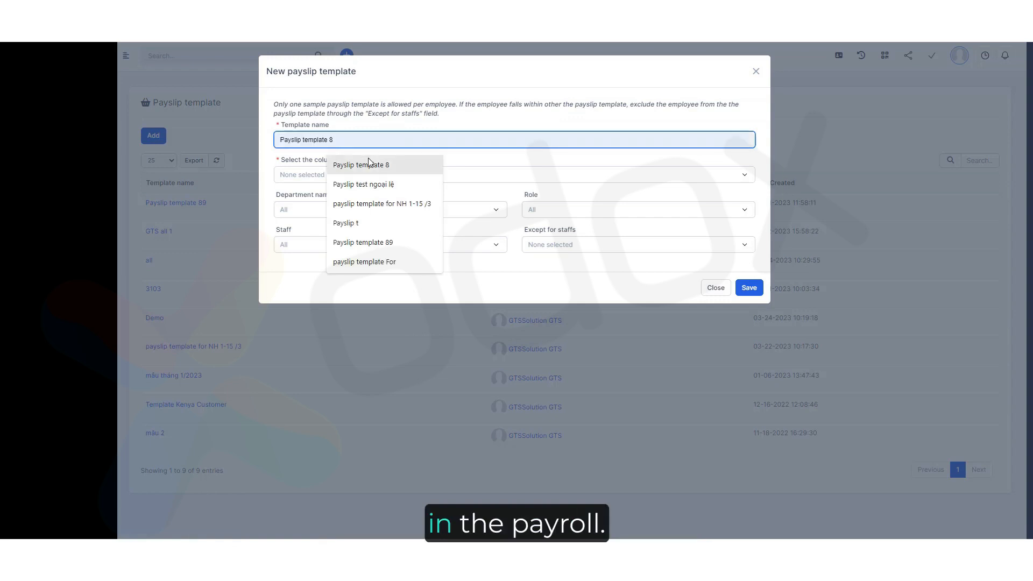
{"action": "left_click", "coordinate": [368, 164]}
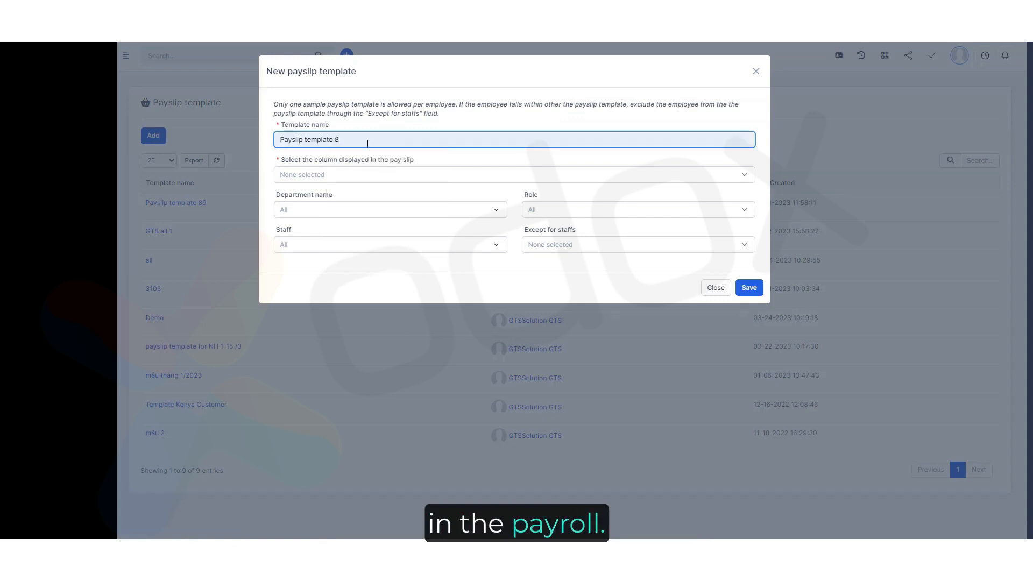
{"action": "key", "text": "BackSpace"}
{"action": "type", "text": "for"}
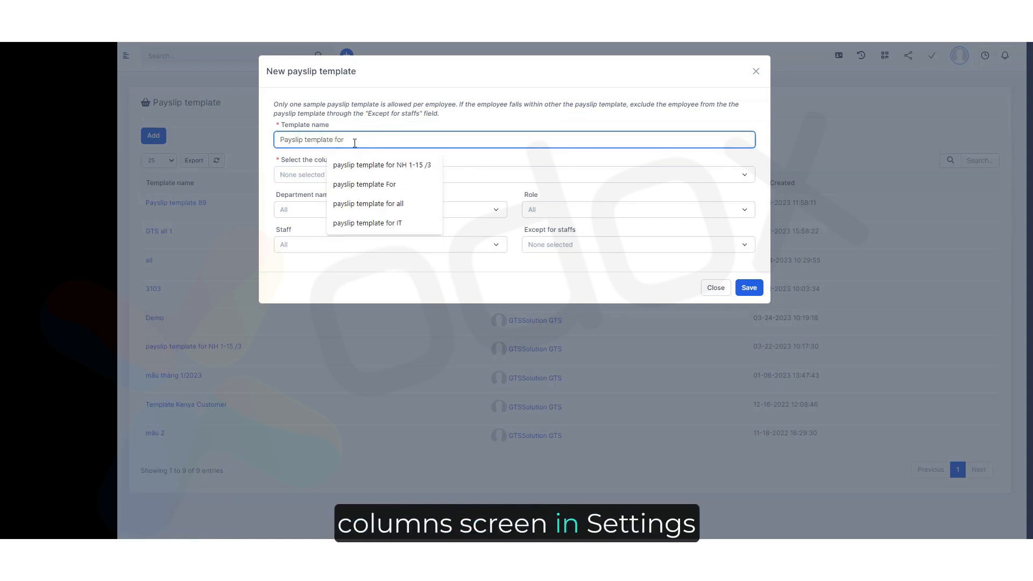
{"action": "type", "text": " 1"}
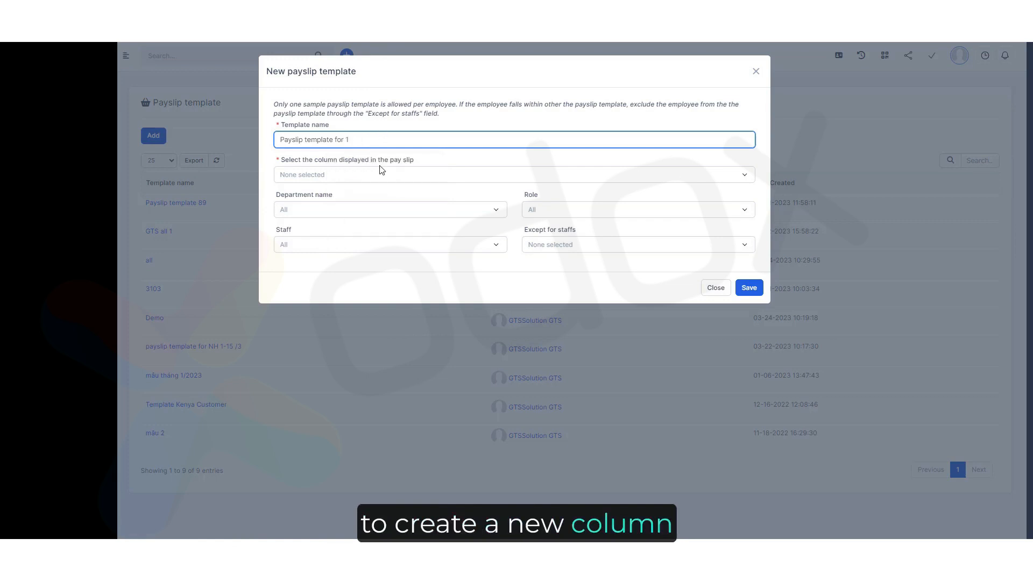
Choose the payslip's display columns, including Employee Name, Department Name, Standard Working Time and both actual working time columns.
{"action": "left_click", "coordinate": [363, 178]}
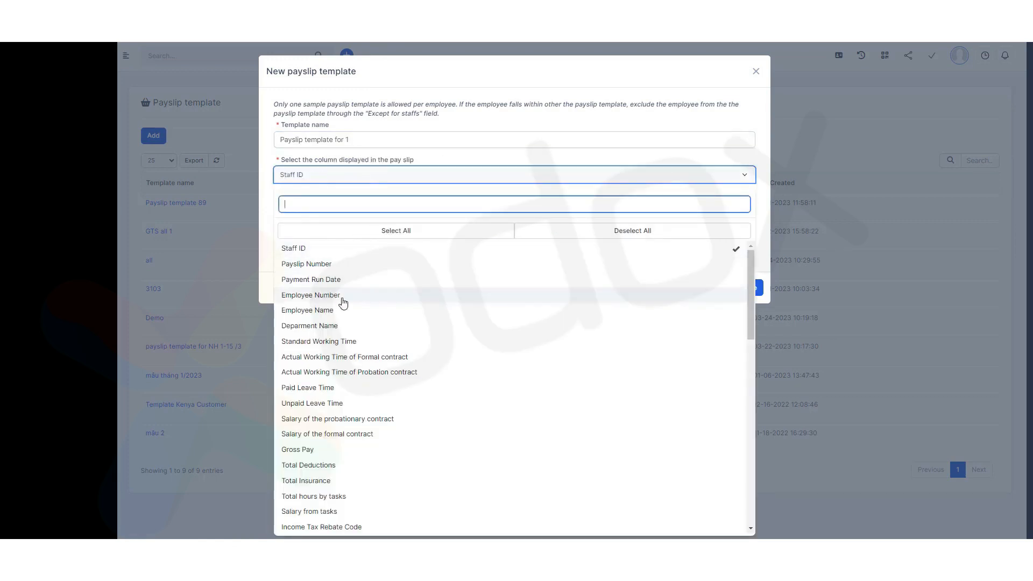
{"action": "left_click", "coordinate": [342, 311]}
{"action": "left_click", "coordinate": [350, 326]}
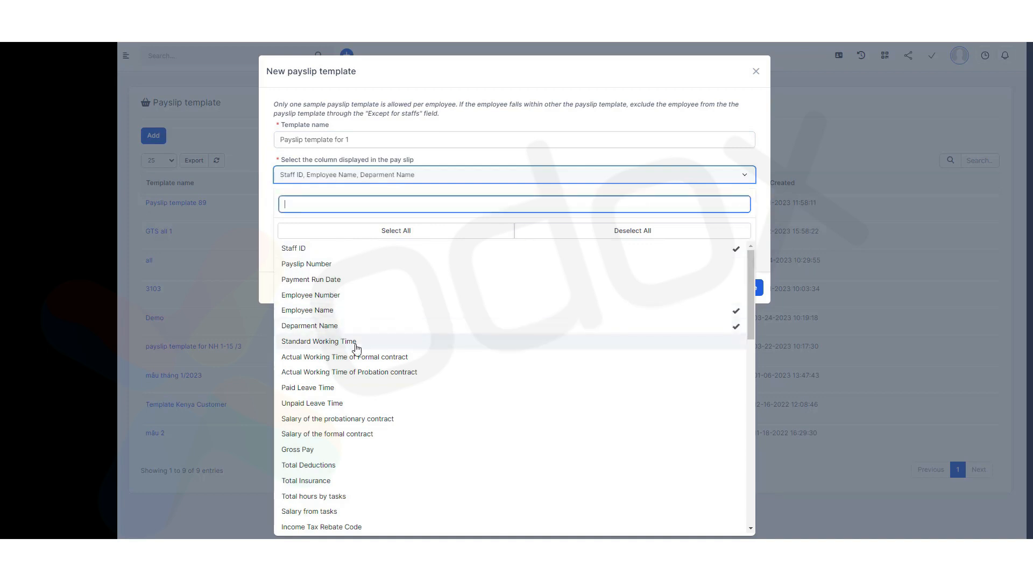
{"action": "left_click", "coordinate": [356, 344]}
{"action": "scroll", "coordinate": [383, 363], "scroll_direction": "down", "scroll_amount": 1}
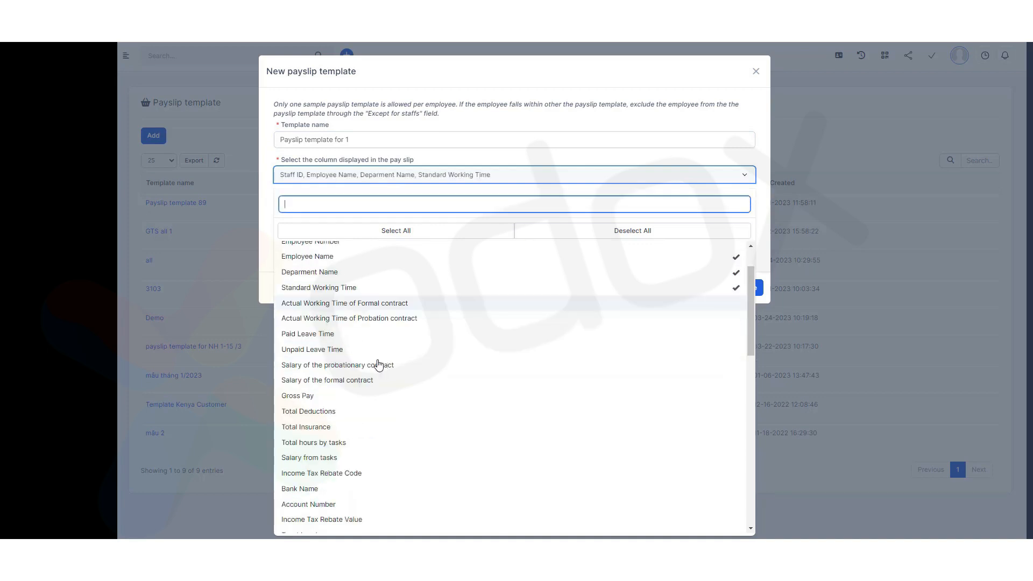
{"action": "left_click", "coordinate": [398, 309]}
{"action": "left_click", "coordinate": [396, 319]}
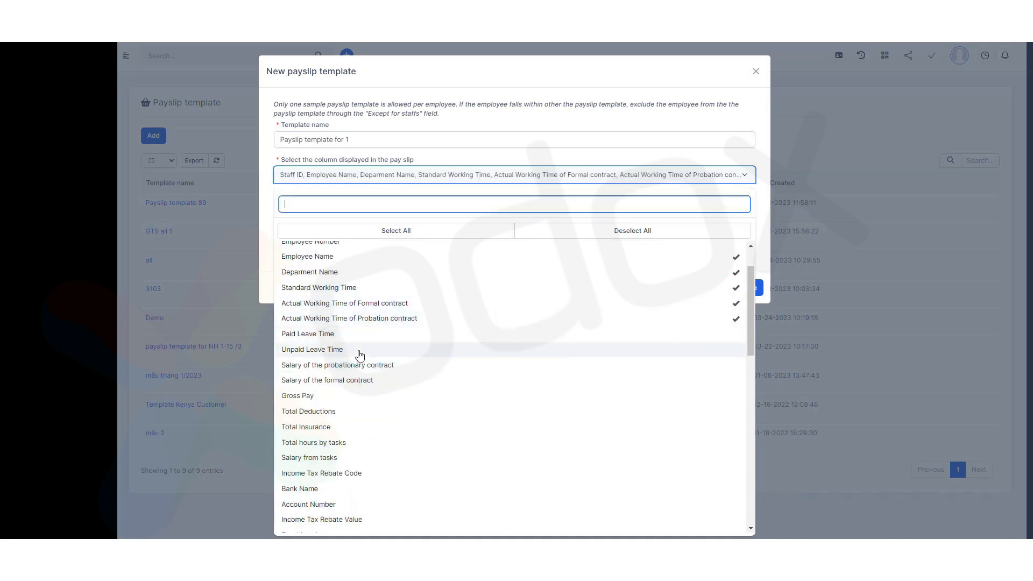
{"action": "scroll", "coordinate": [360, 355], "scroll_direction": "down", "scroll_amount": 10}
{"action": "scroll", "coordinate": [431, 419], "scroll_direction": "up", "scroll_amount": 3}
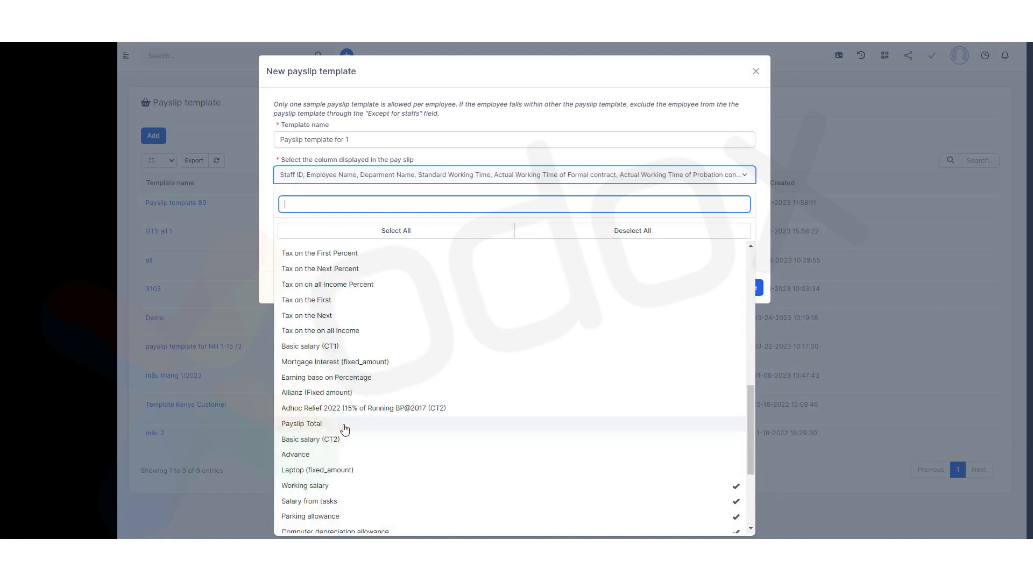
{"action": "scroll", "coordinate": [376, 376], "scroll_direction": "up", "scroll_amount": 10}
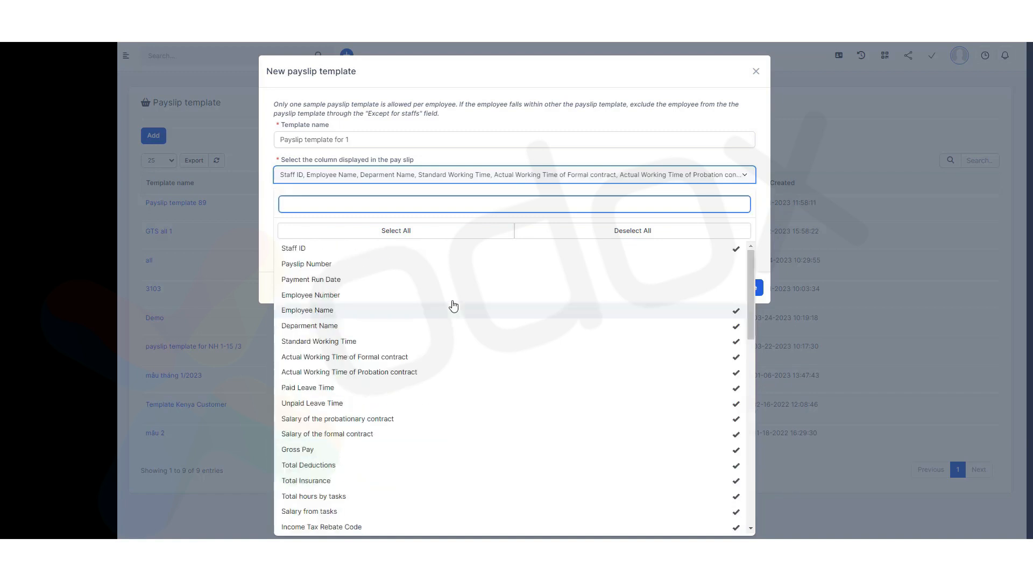
{"action": "left_click", "coordinate": [567, 91]}
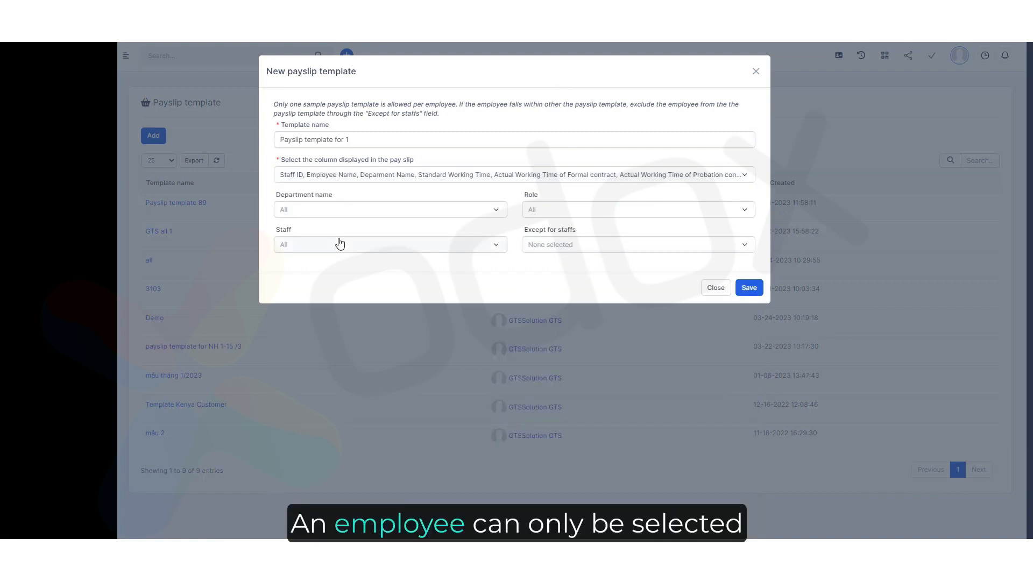
Assign the template to a single staff member and save the new payslip template.
{"action": "left_click", "coordinate": [337, 211]}
{"action": "left_click", "coordinate": [400, 192]}
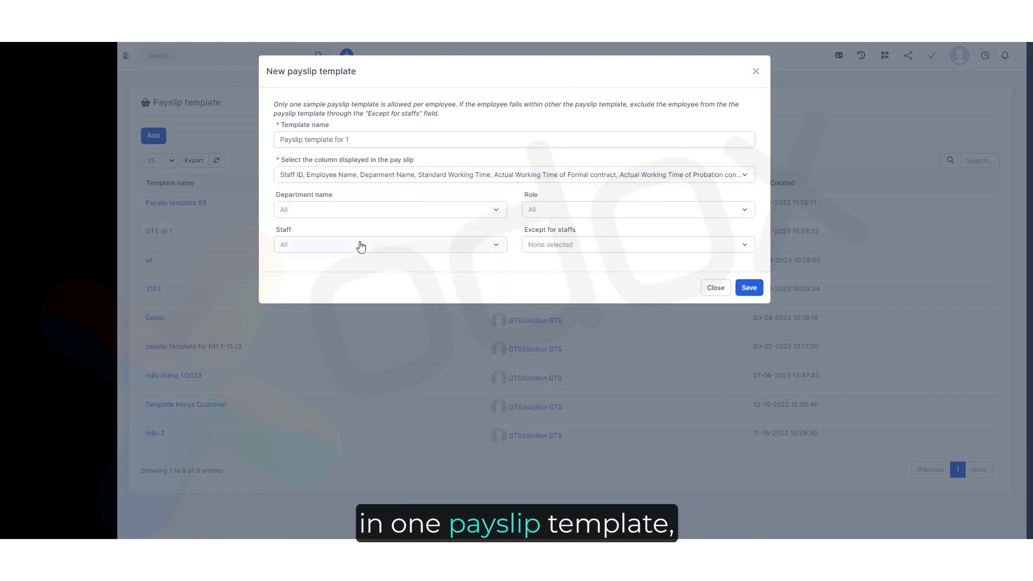
{"action": "left_click", "coordinate": [357, 244]}
{"action": "left_click", "coordinate": [299, 433]}
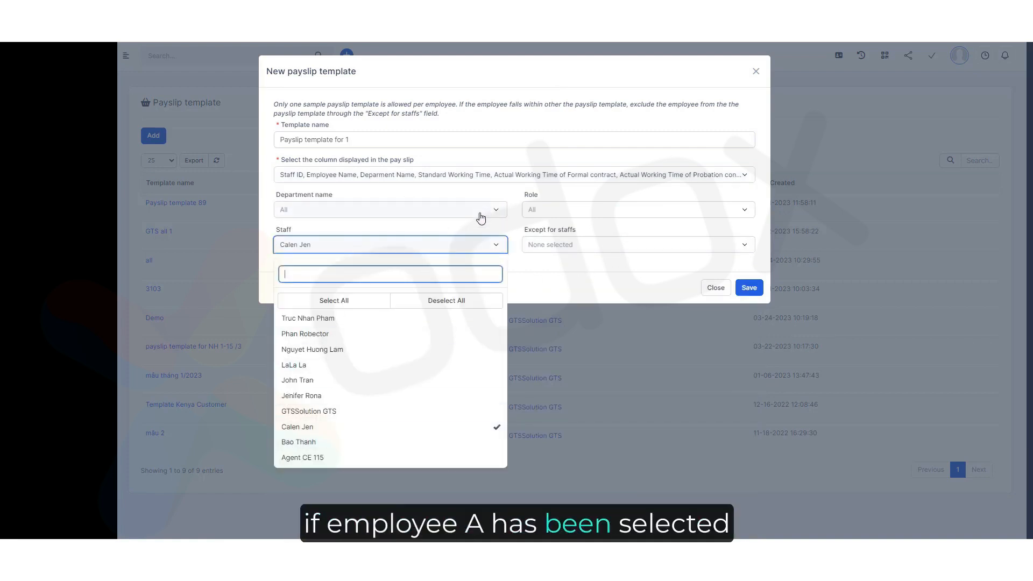
{"action": "left_click", "coordinate": [516, 226]}
{"action": "left_click", "coordinate": [738, 293]}
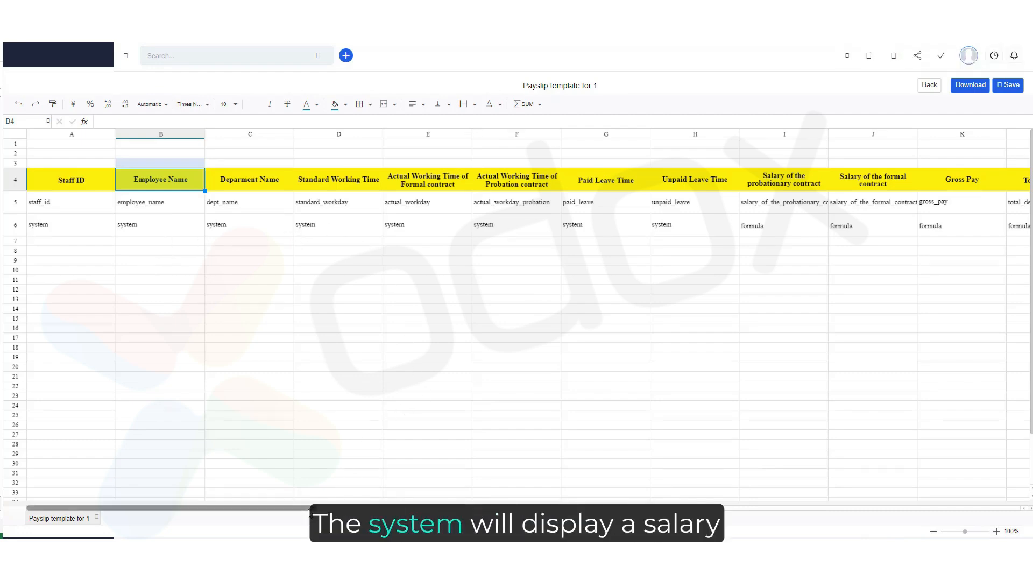
Enter the Working salary formula =AL6/D6*E6 in the template's formula row.
{"action": "left_click_drag", "start_coordinate": [314, 508], "coordinate": [871, 457]}
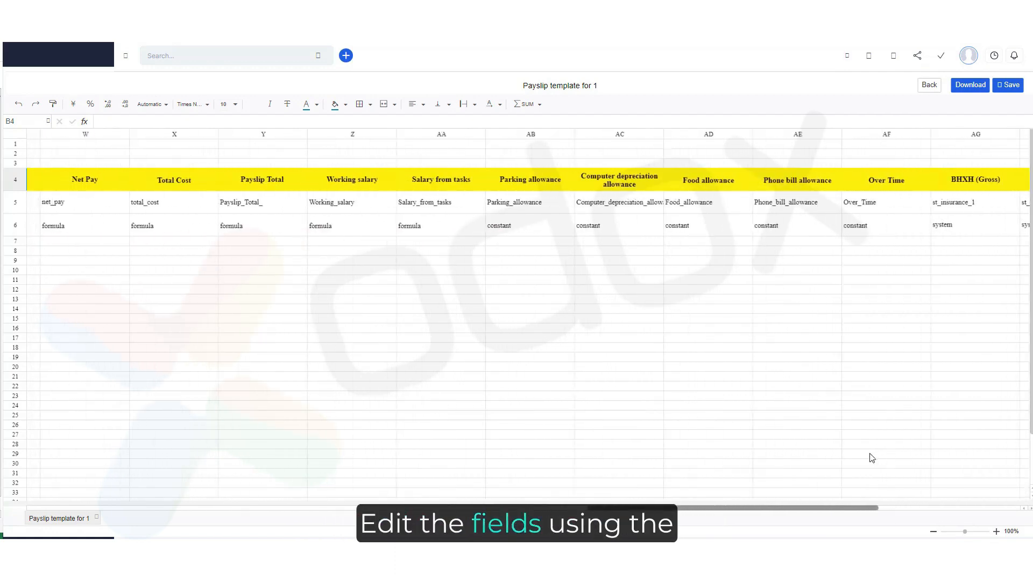
{"action": "left_click", "coordinate": [360, 231]}
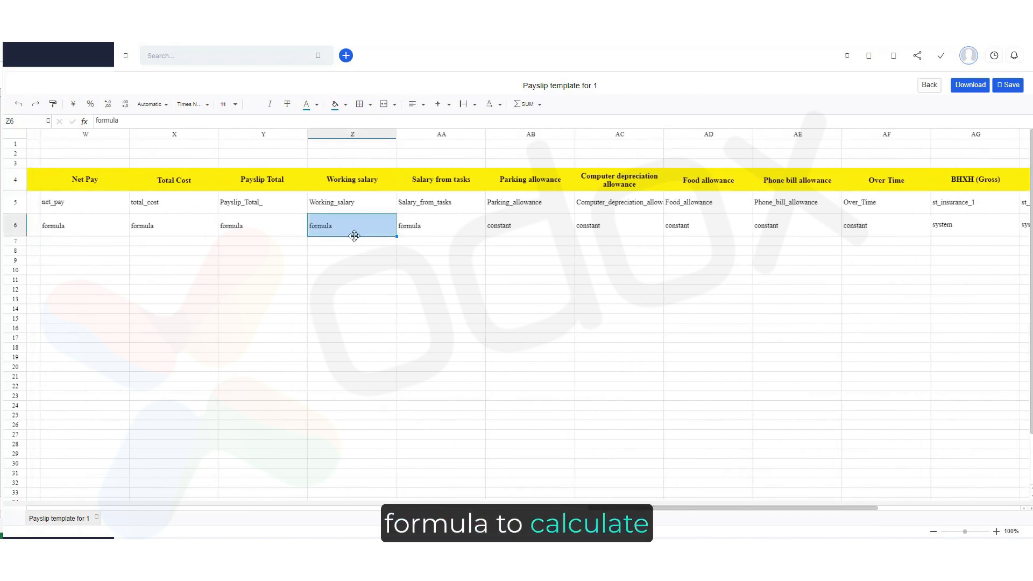
{"action": "type", "text": "="}
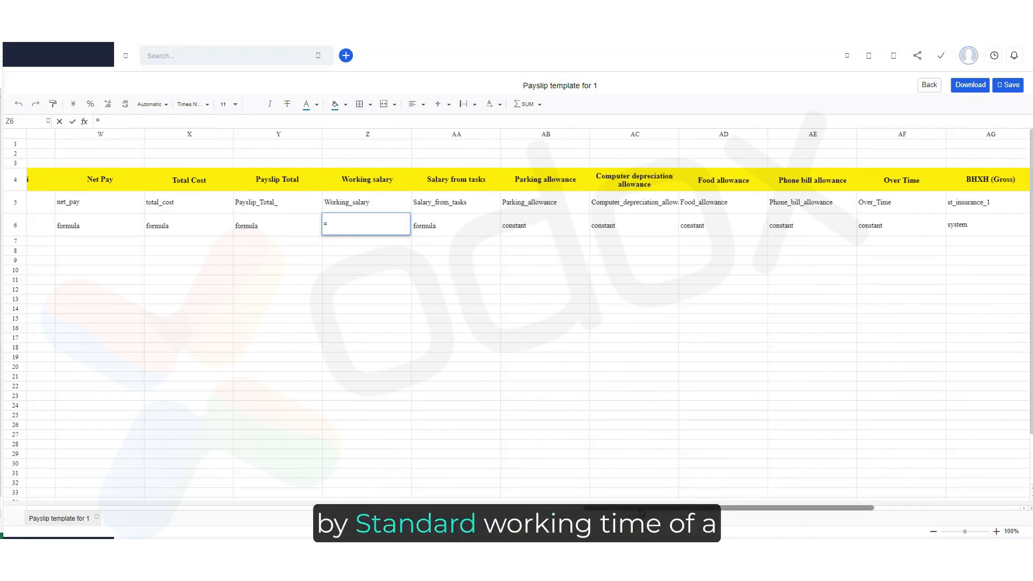
{"action": "left_click_drag", "start_coordinate": [651, 507], "coordinate": [802, 500]}
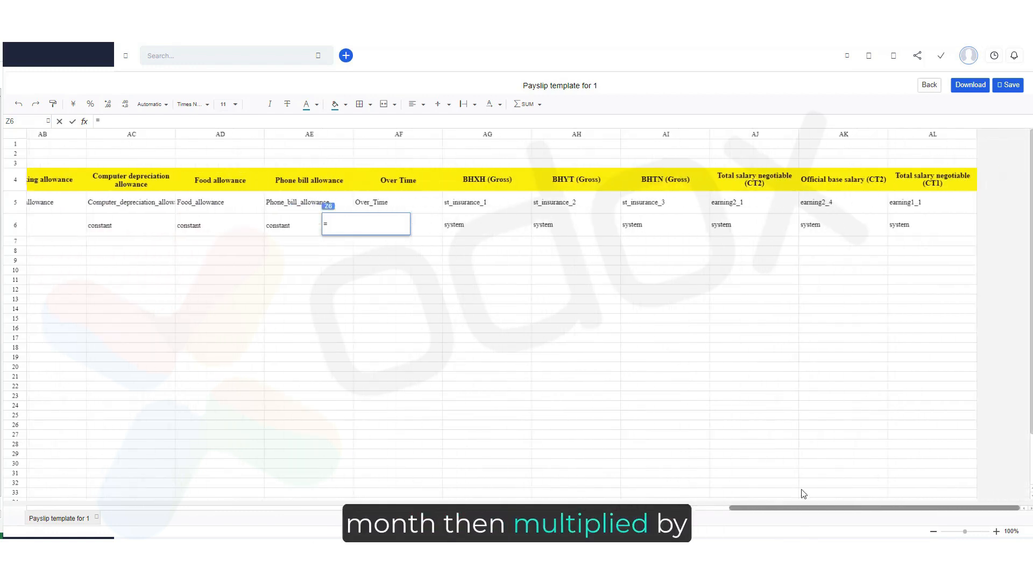
{"action": "left_click", "coordinate": [928, 228]}
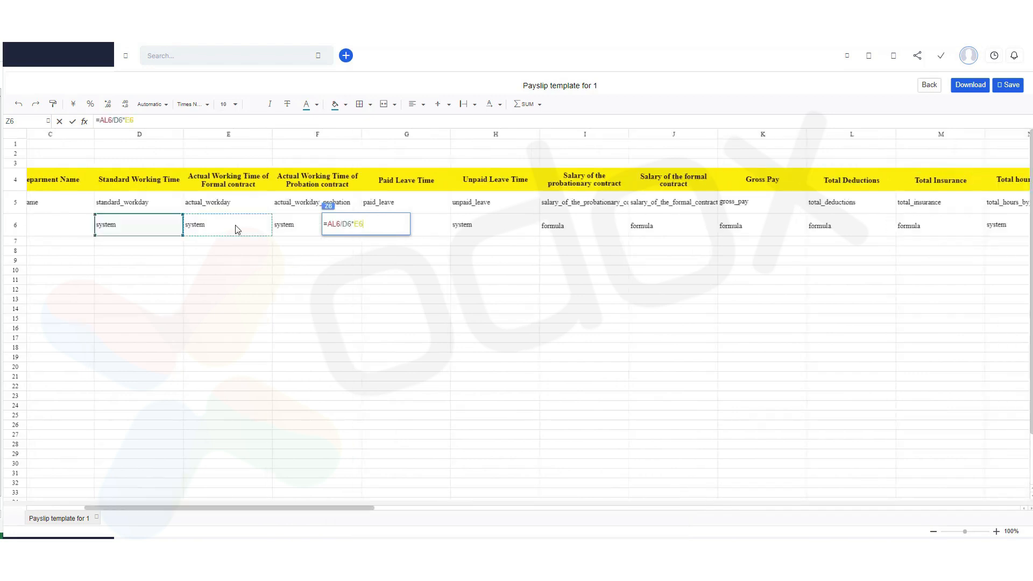
{"action": "key", "text": "Return"}
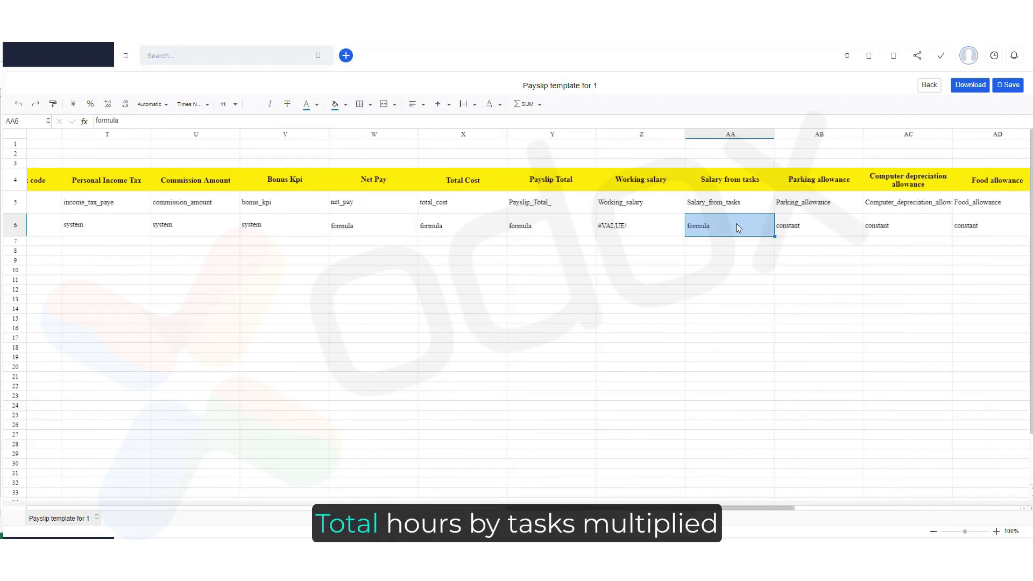
Set the Salary from tasks formula to =N6*45000.
{"action": "type", "text": "="}
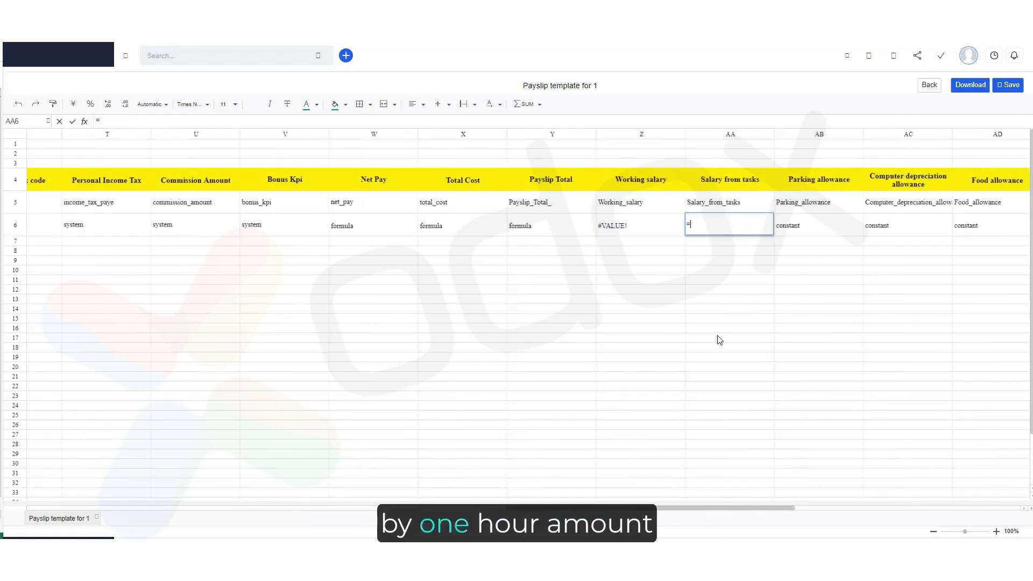
{"action": "left_click_drag", "start_coordinate": [683, 508], "coordinate": [660, 508]}
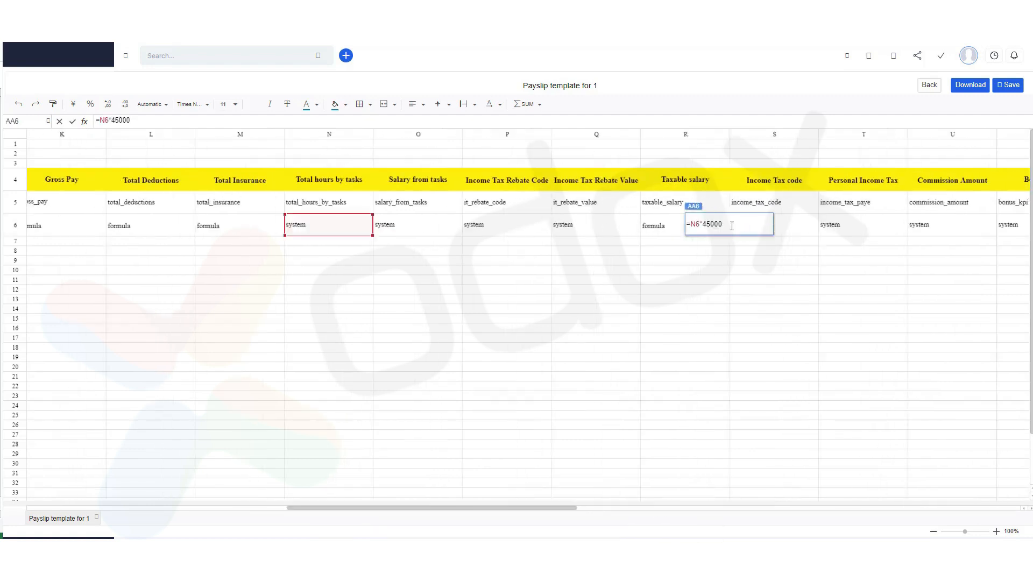
{"action": "key", "text": "Return"}
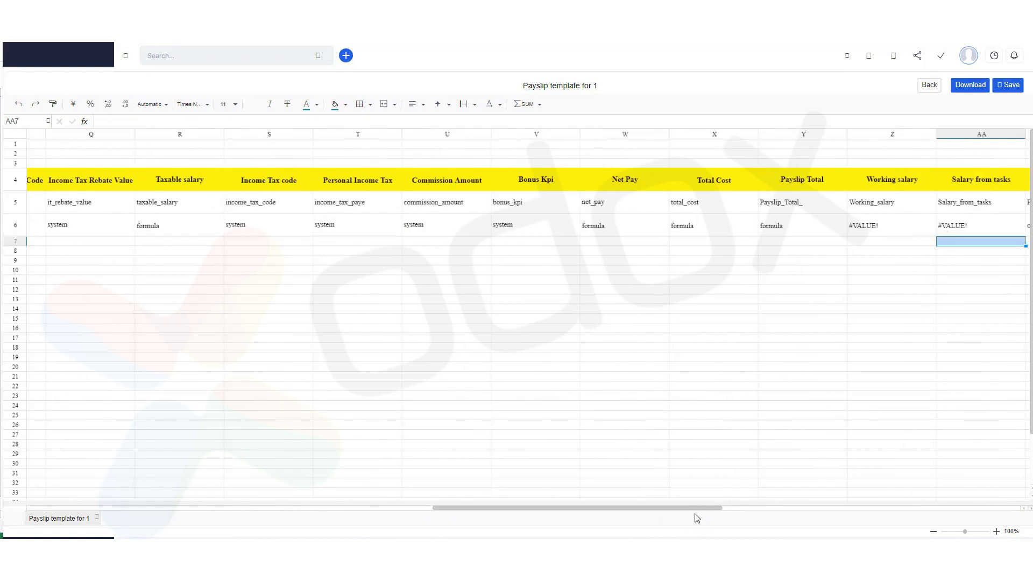
Enter constant allowances: Parking 50000, Computer depreciation 200000, Food 730000, Phone bill 1000000 and Over Time 500000.
{"action": "left_click_drag", "start_coordinate": [712, 509], "coordinate": [814, 508]}
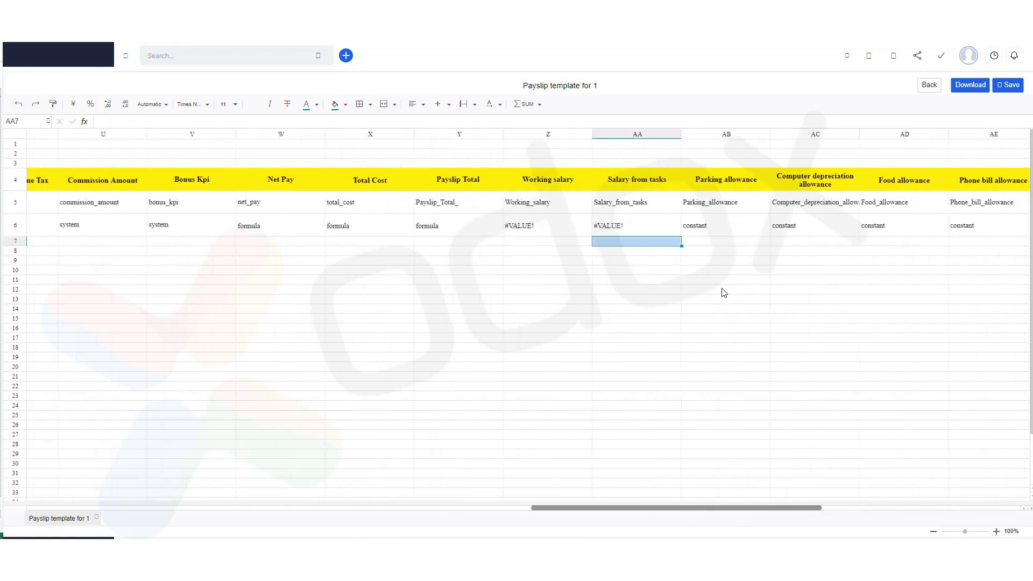
{"action": "left_click", "coordinate": [644, 217]}
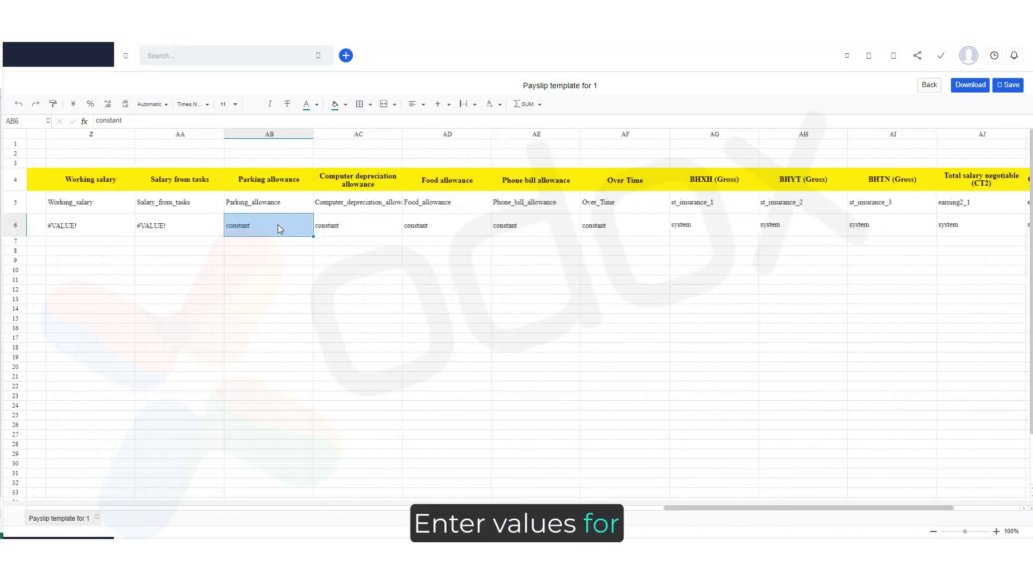
{"action": "type", "text": "50000"}
{"action": "left_click", "coordinate": [349, 224]}
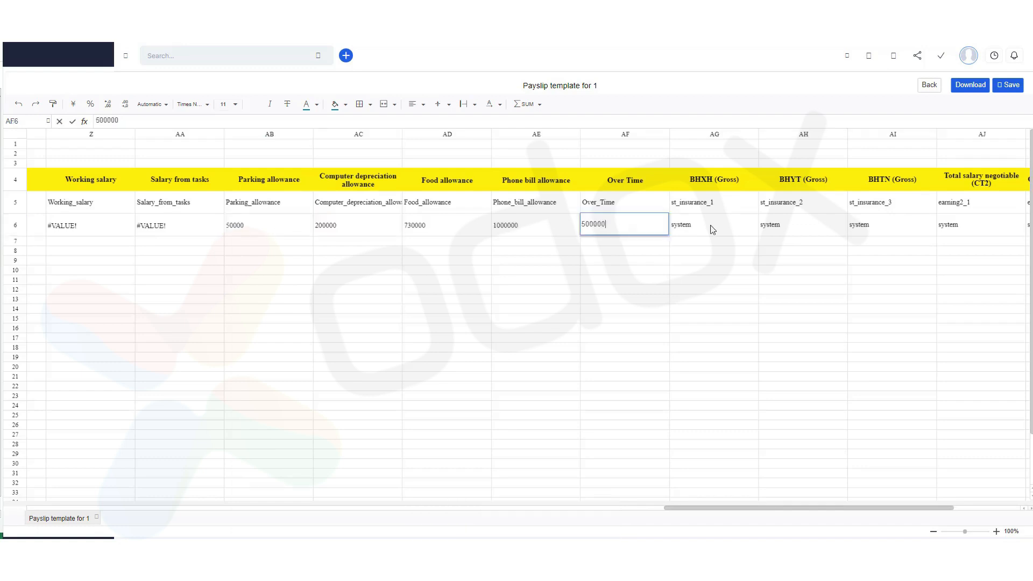
Set the Gross Pay formula to =Z6+AA6+AB6+AC6+AD6+AE6+AF6, summing salaries and allowances.
{"action": "left_click", "coordinate": [709, 225]}
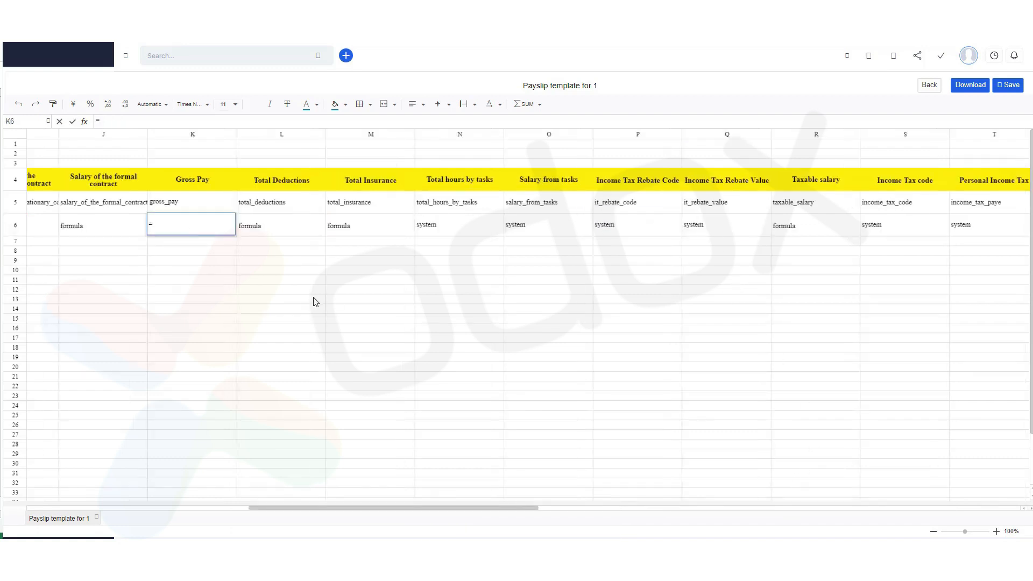
{"action": "left_click_drag", "start_coordinate": [427, 493], "coordinate": [767, 499]}
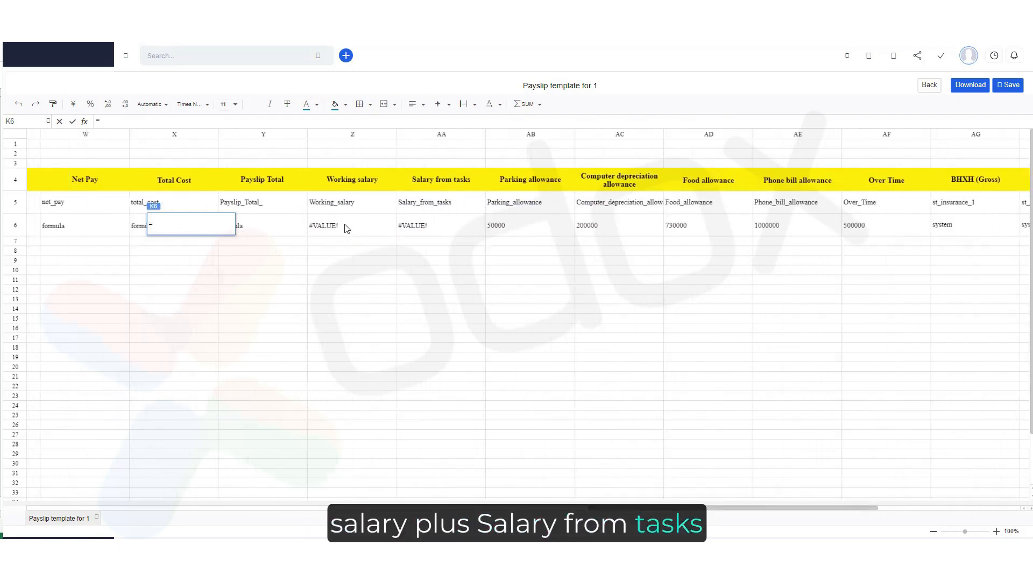
{"action": "left_click", "coordinate": [346, 228]}
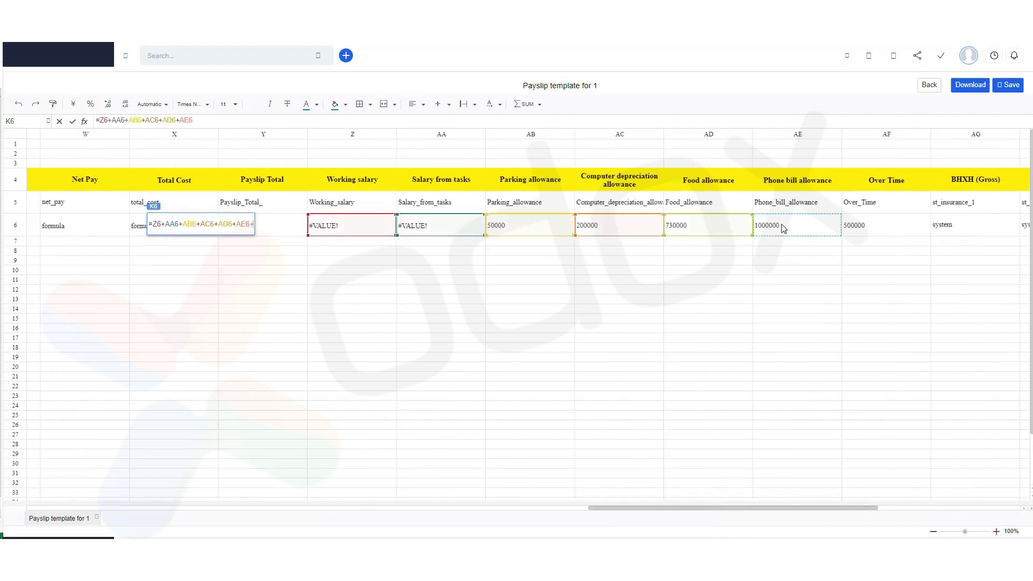
{"action": "left_click", "coordinate": [863, 227]}
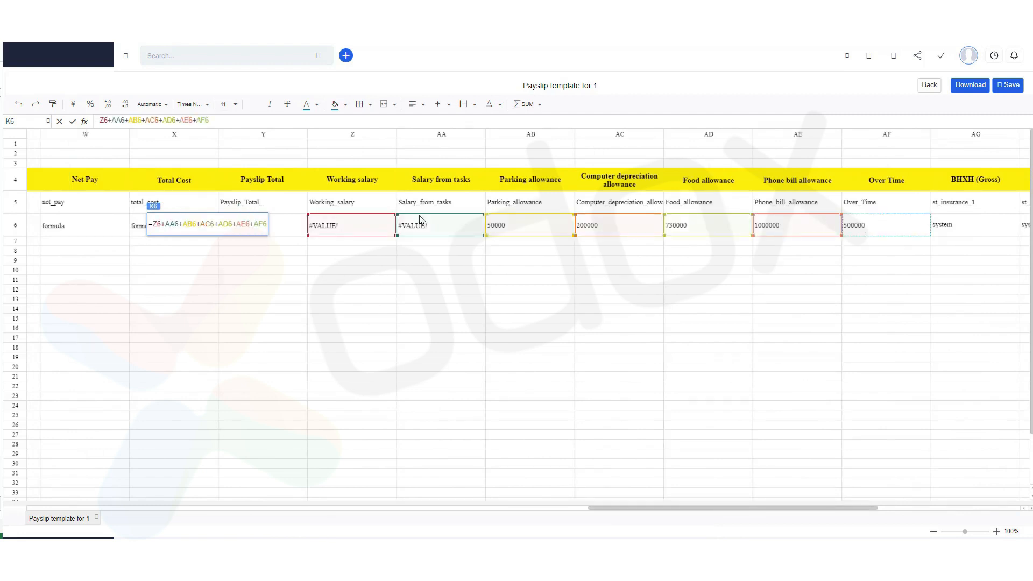
{"action": "key", "text": "Return"}
Set the Taxable salary formula to equal the Gross Pay cell.
{"action": "left_click", "coordinate": [89, 226]}
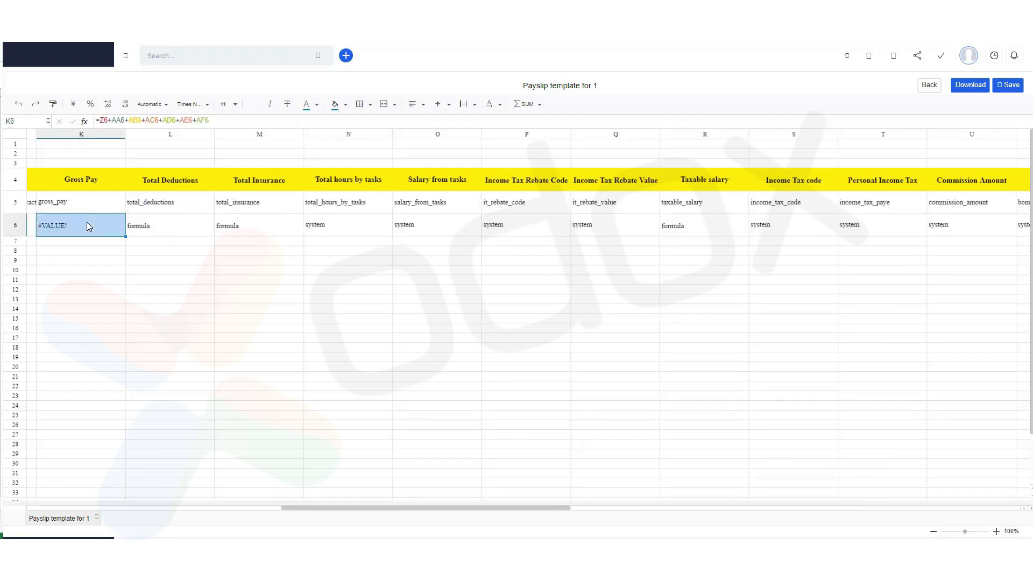
{"action": "left_click", "coordinate": [812, 227]}
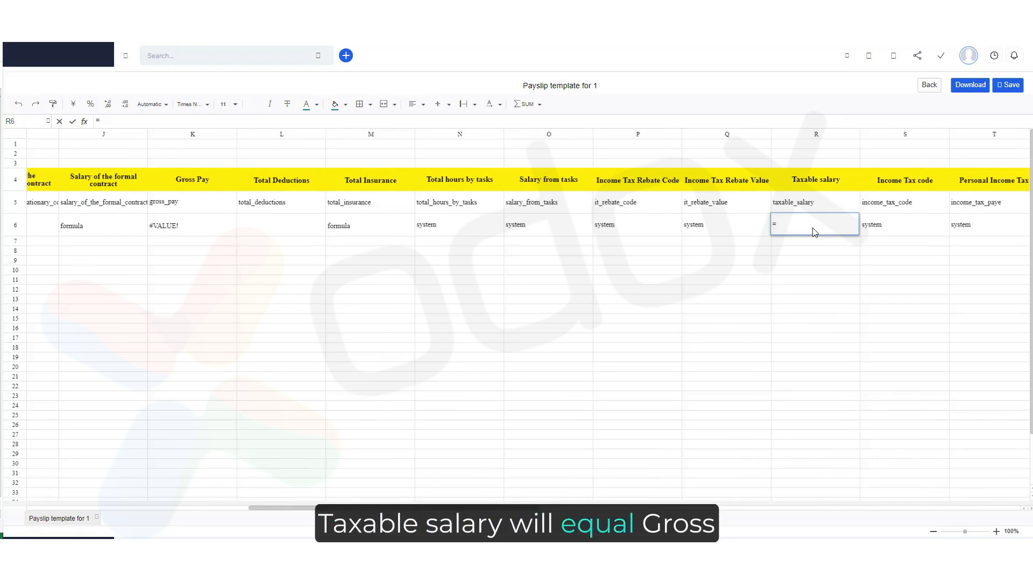
{"action": "left_click", "coordinate": [192, 233]}
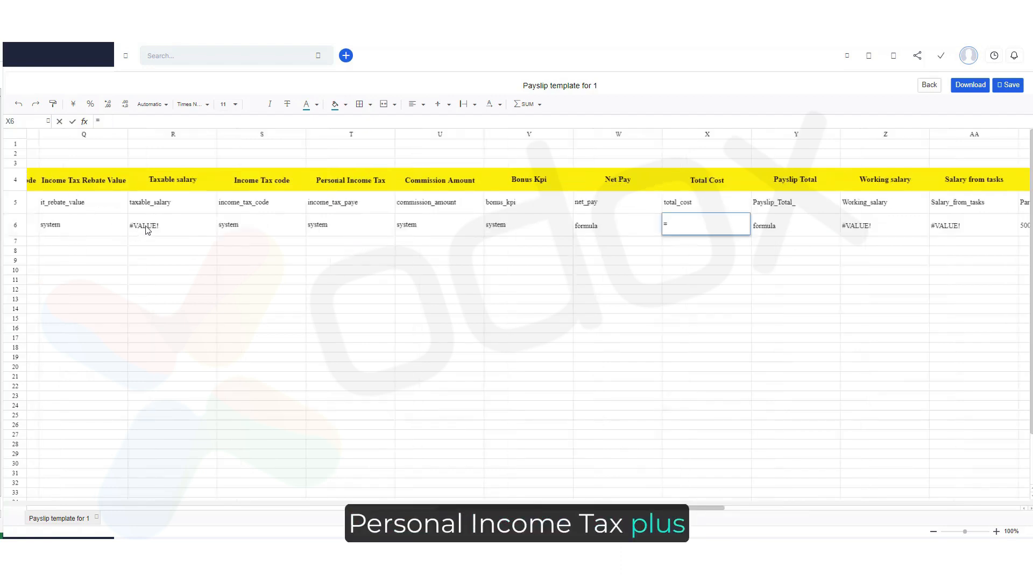
{"action": "left_click", "coordinate": [146, 228]}
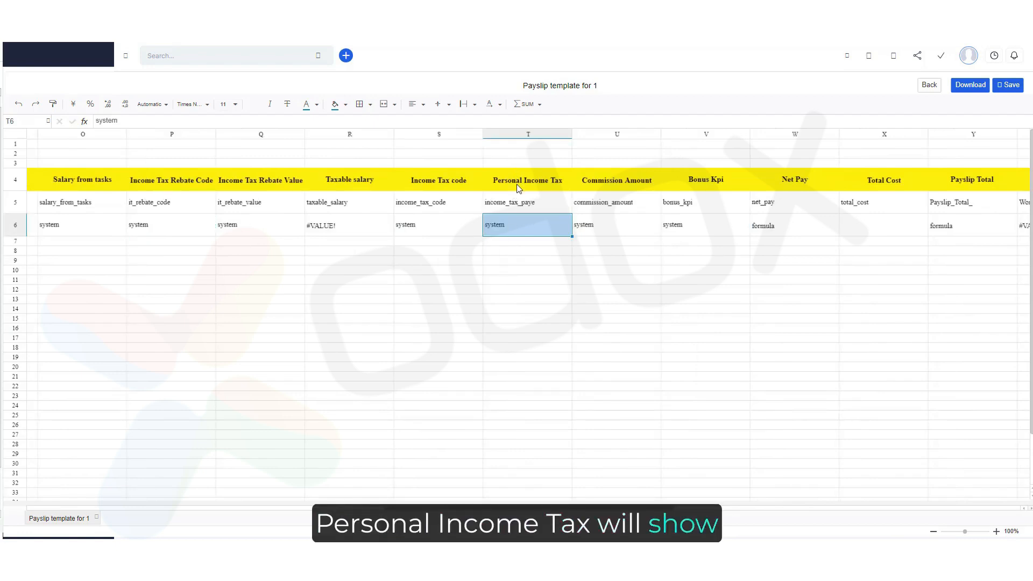
Set the Net Pay formula to =X6-M6, Total Cost minus Total Insurance.
{"action": "left_click", "coordinate": [520, 185]}
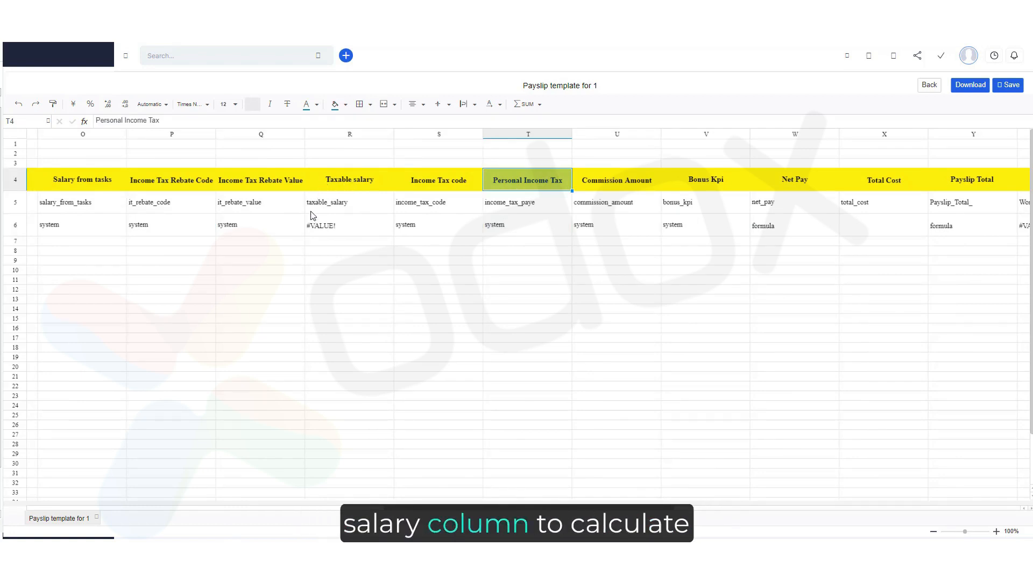
{"action": "left_click", "coordinate": [331, 228]}
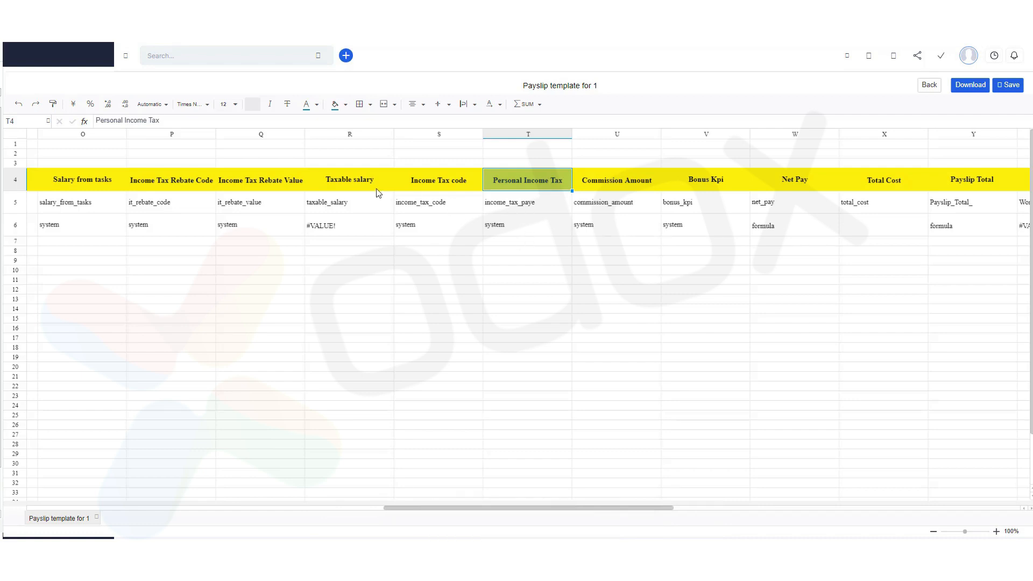
{"action": "left_click", "coordinate": [885, 223]}
{"action": "key", "text": "Return"}
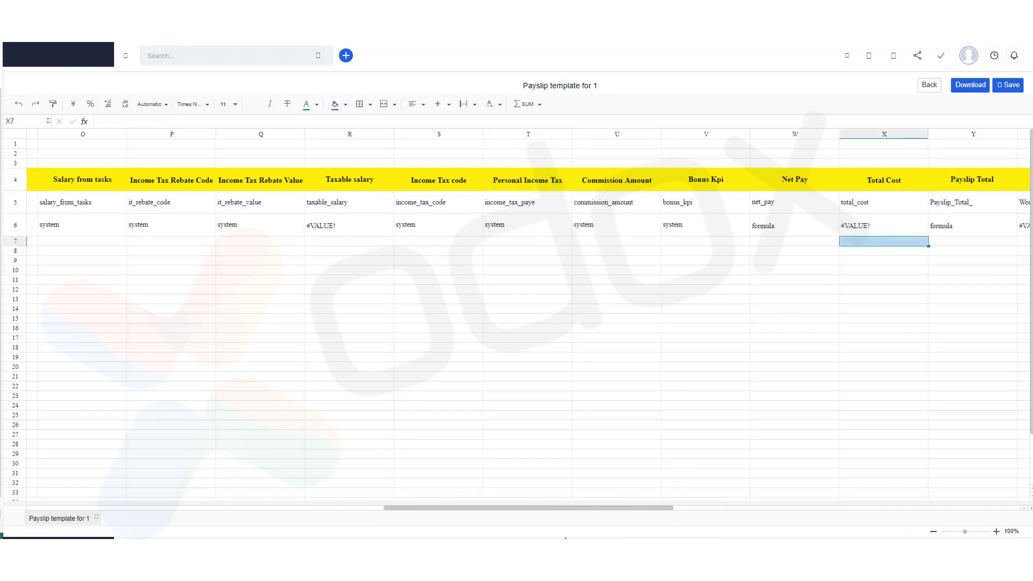
{"action": "scroll", "coordinate": [581, 516], "scroll_direction": "left", "scroll_amount": 2}
{"action": "left_click", "coordinate": [72, 233]}
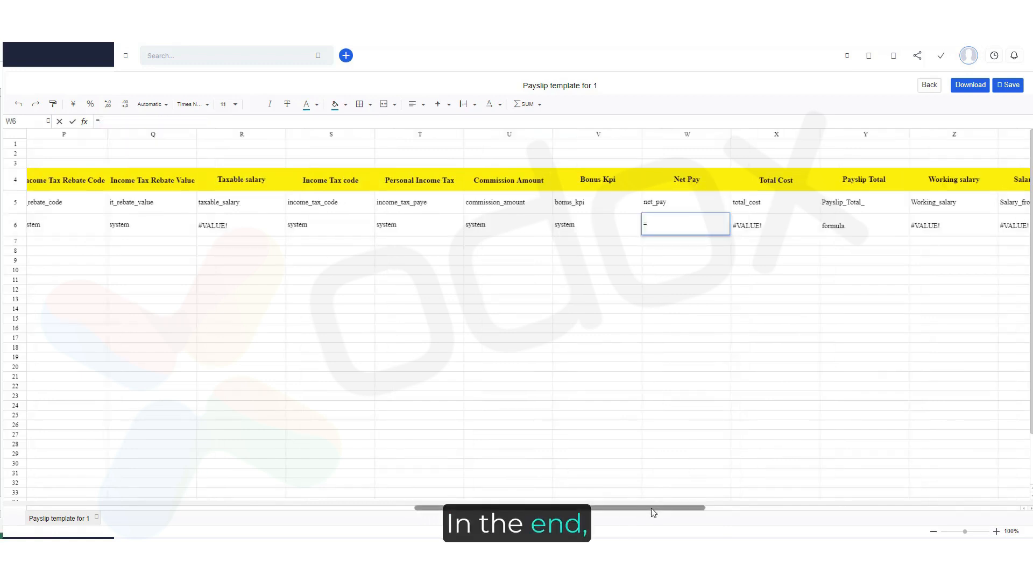
{"action": "scroll", "coordinate": [651, 508], "scroll_direction": "left", "scroll_amount": 1}
{"action": "scroll", "coordinate": [517, 322], "scroll_direction": "left", "scroll_amount": 5}
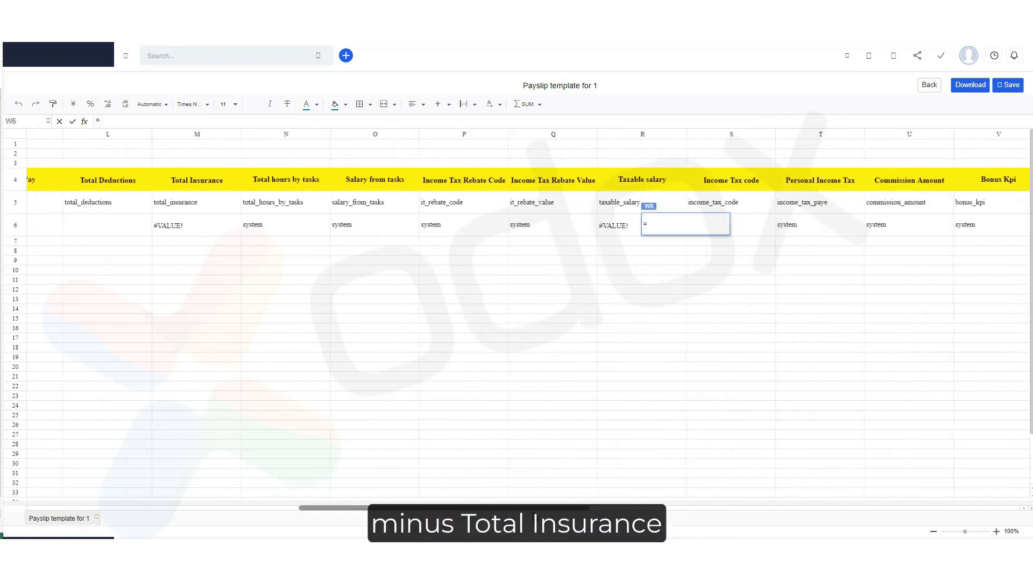
{"action": "scroll", "coordinate": [516, 323], "scroll_direction": "left", "scroll_amount": 4}
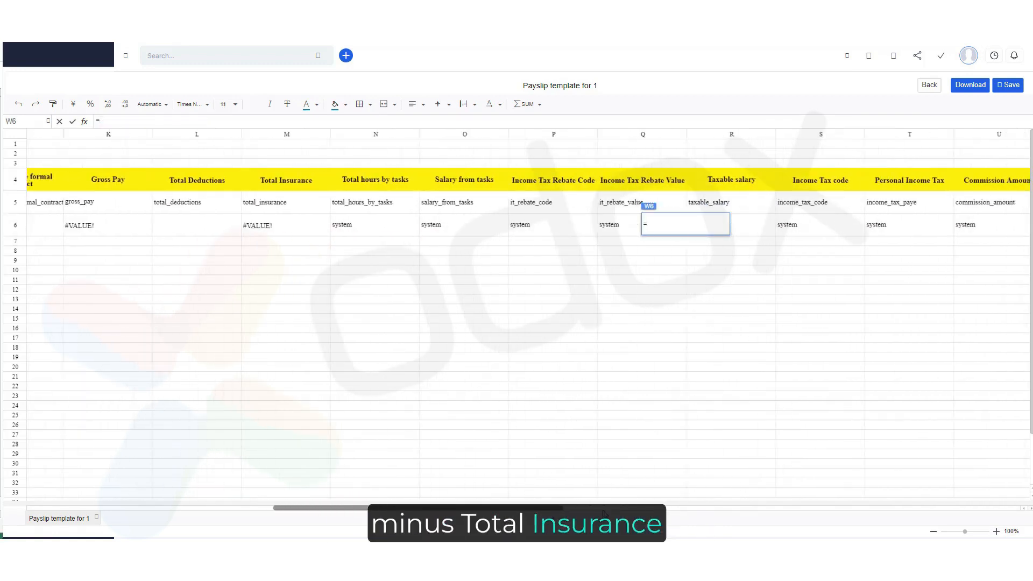
{"action": "scroll", "coordinate": [680, 502], "scroll_direction": "right", "scroll_amount": 8}
{"action": "key", "text": "Return"}
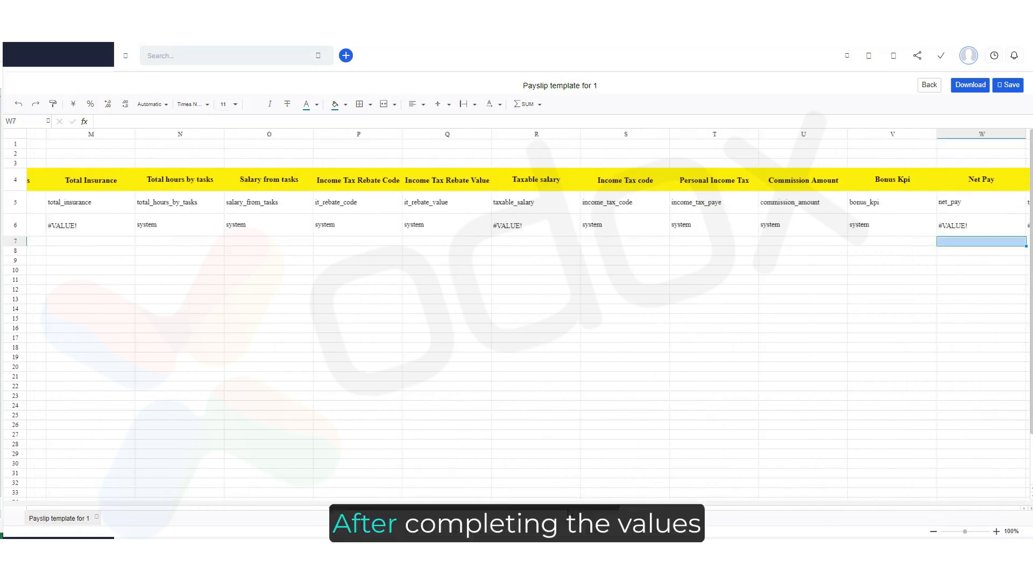
Leave the payslip template and open the Payslips list.
{"action": "left_click_drag", "start_coordinate": [565, 506], "coordinate": [774, 507]}
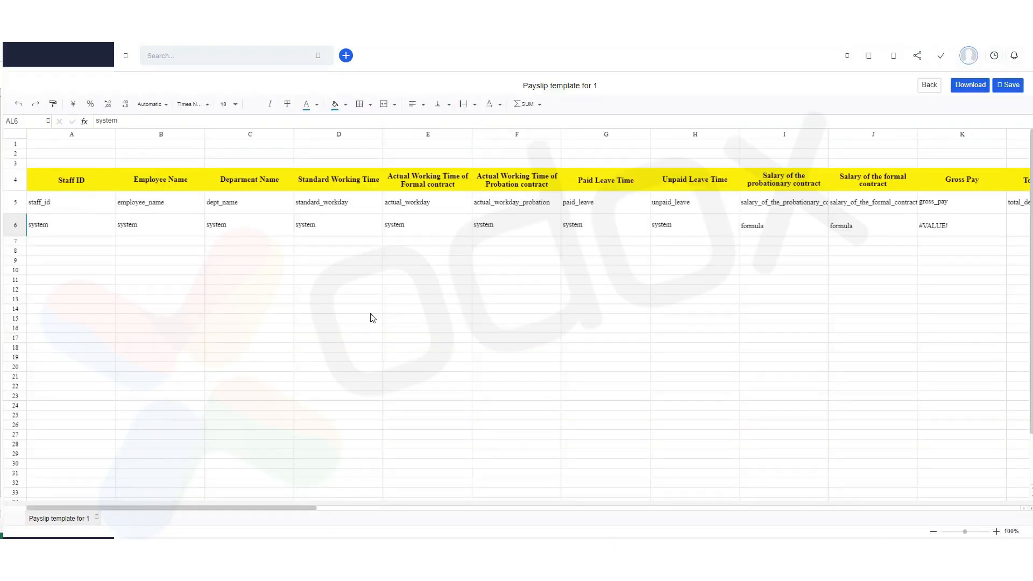
{"action": "left_click", "coordinate": [929, 86]}
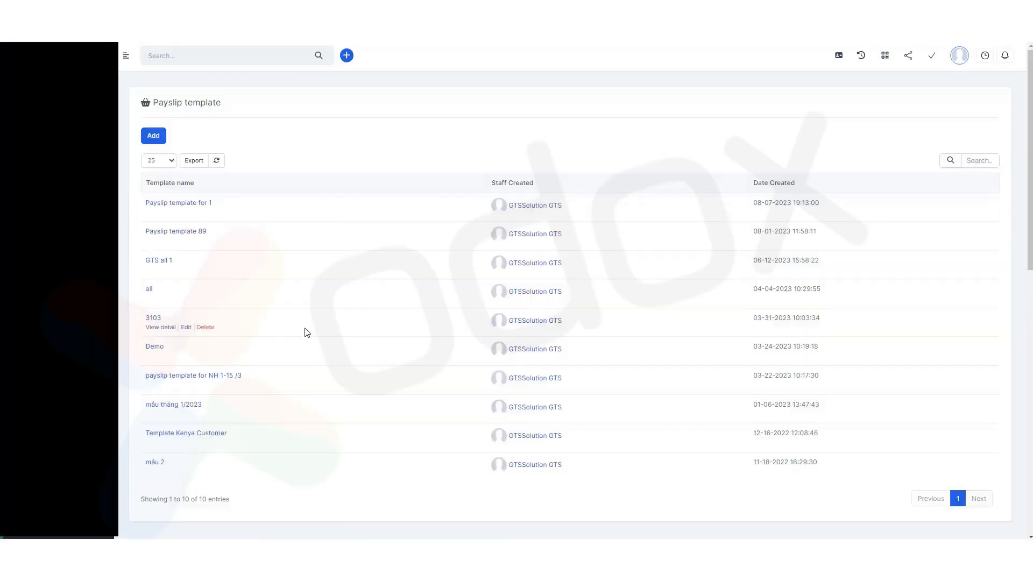
{"action": "scroll", "coordinate": [570, 291], "scroll_direction": "down", "scroll_amount": 7}
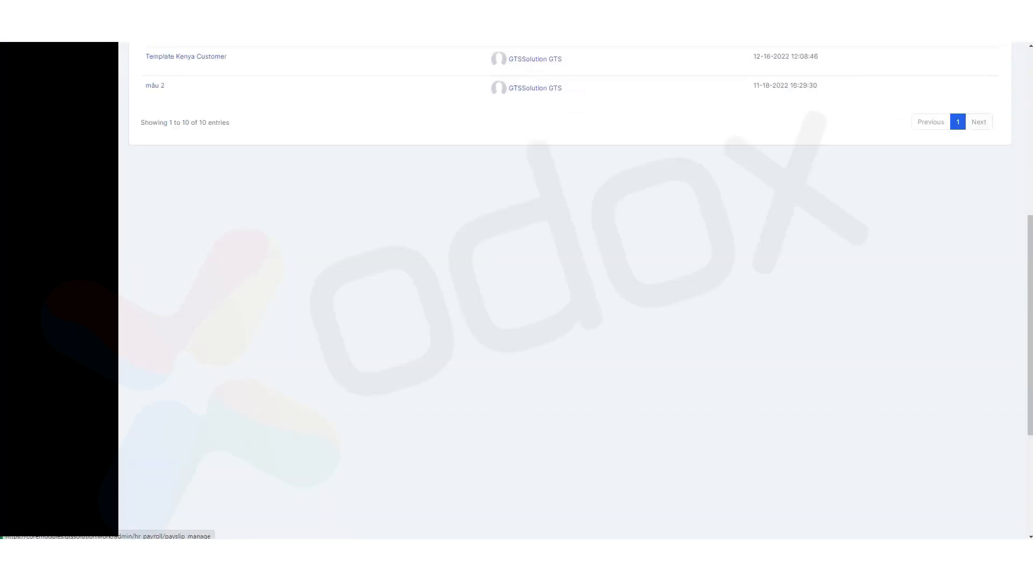
{"action": "left_click", "coordinate": [59, 269]}
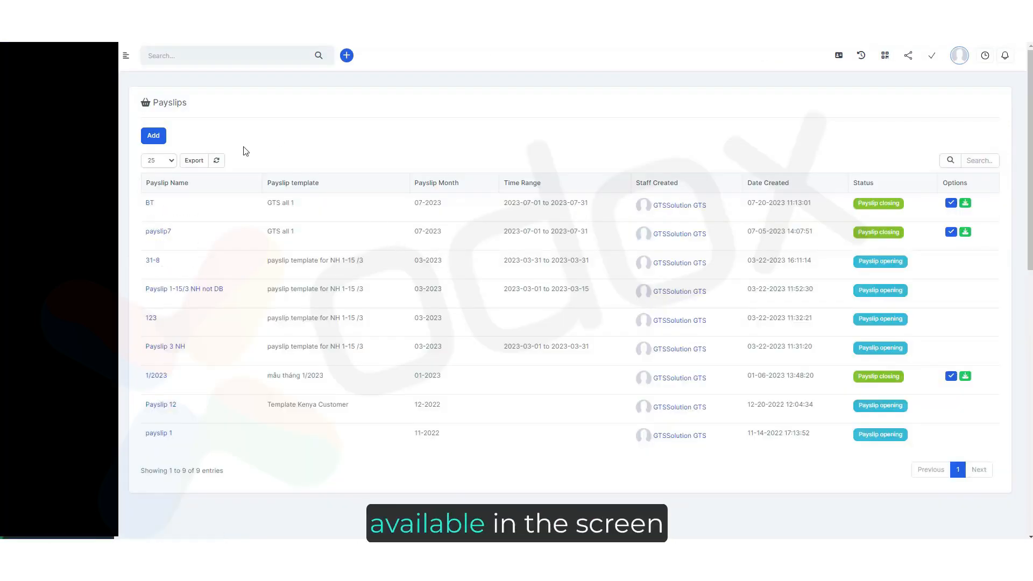
Start a new August 2023 payslip and set its time range to 2023-08-01 to 2023-08-31.
{"action": "left_click", "coordinate": [164, 141]}
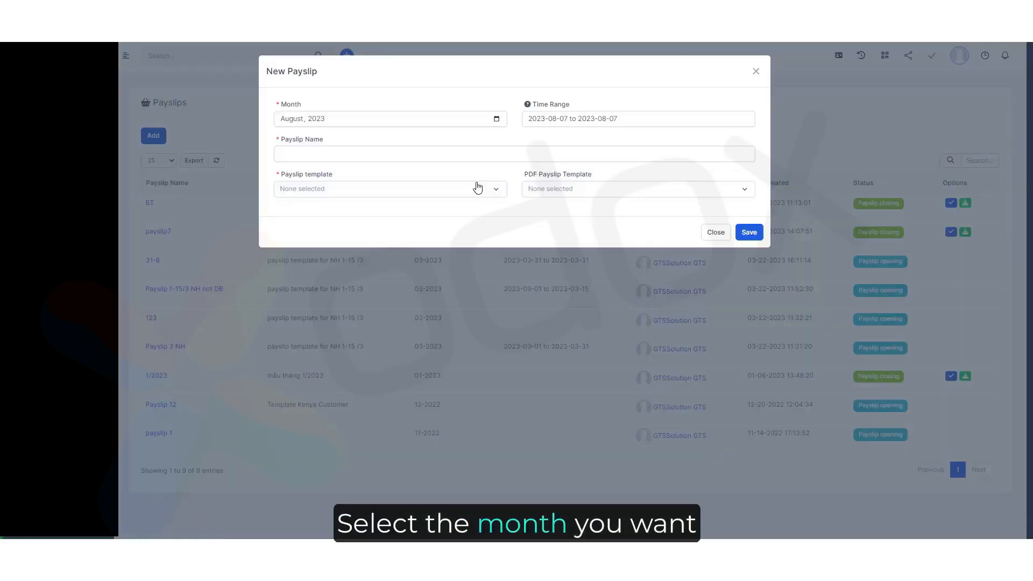
{"action": "left_click", "coordinate": [628, 118]}
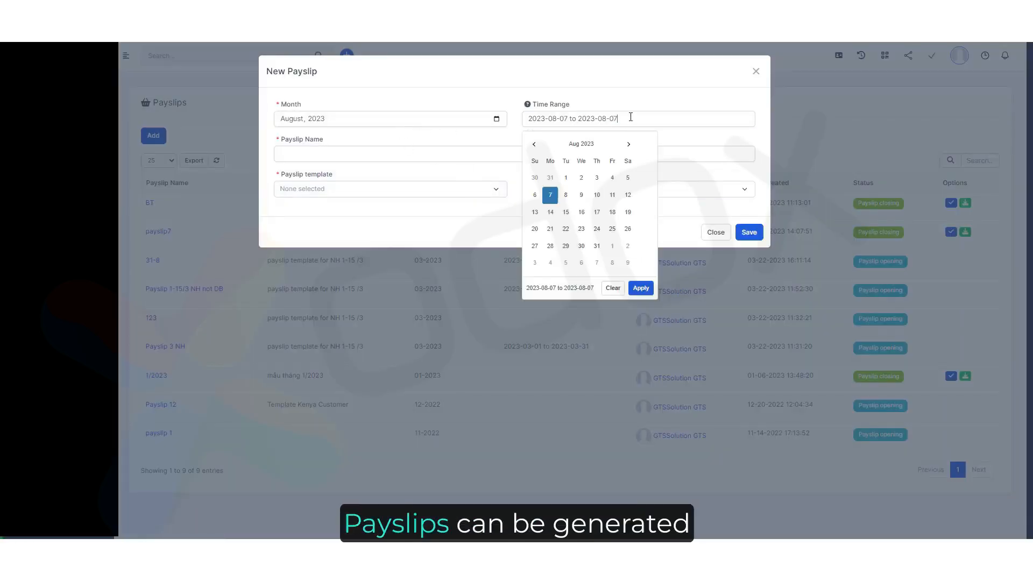
{"action": "left_click", "coordinate": [565, 177]}
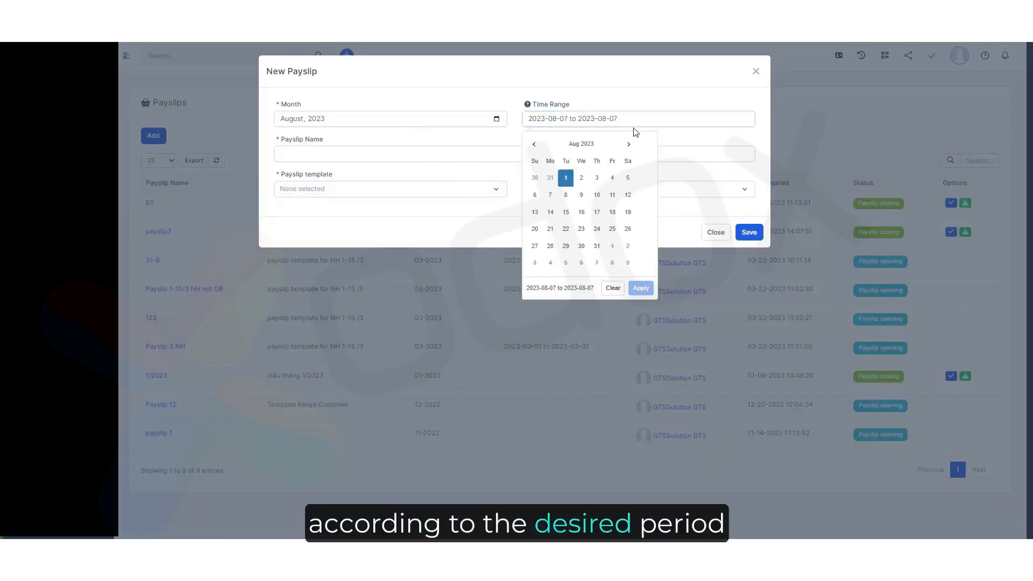
{"action": "left_click", "coordinate": [597, 247]}
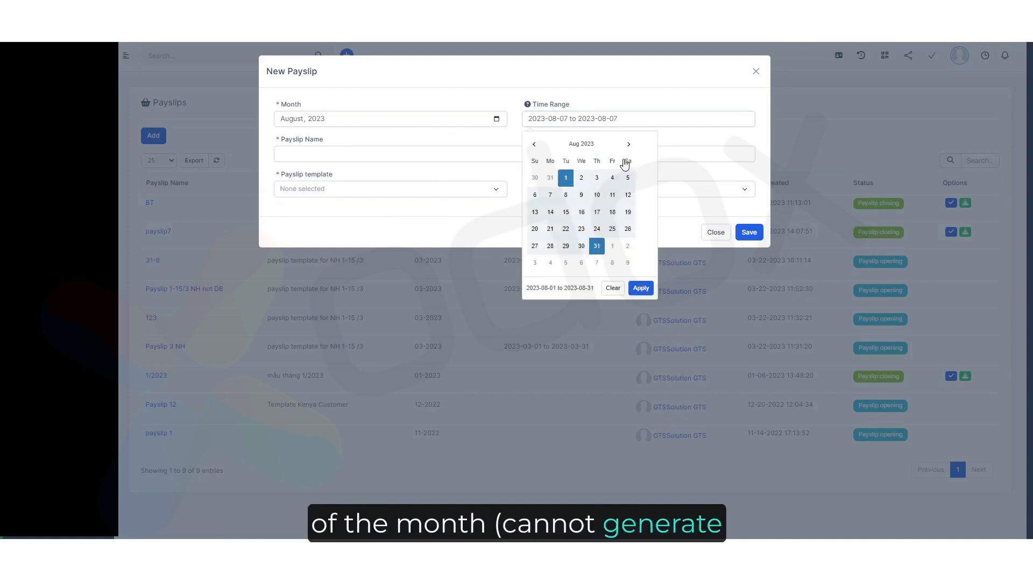
{"action": "left_click", "coordinate": [599, 141]}
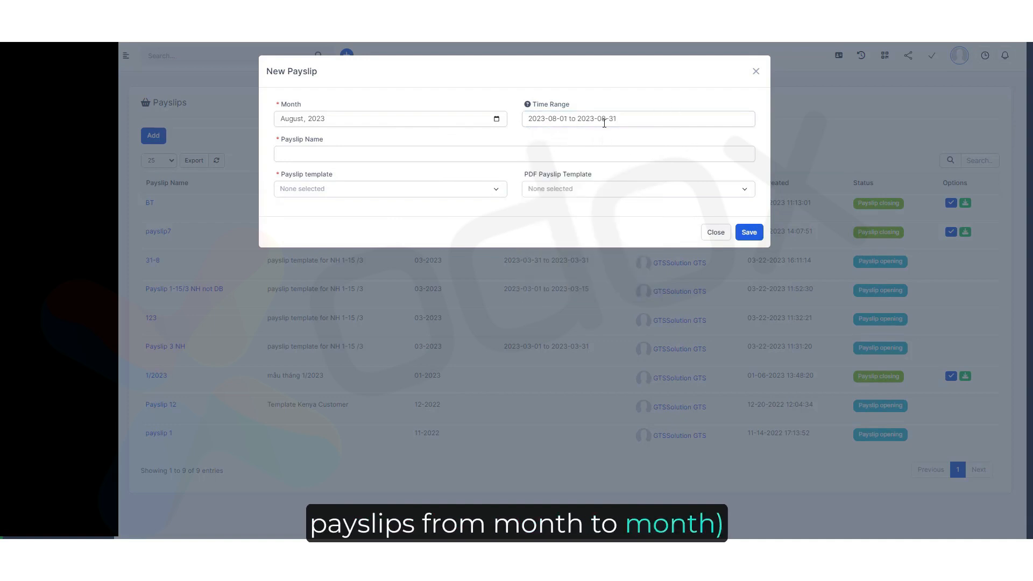
Name the payslip "Payslip for 1", choose the template "Payslip template for 1", and save it.
{"action": "type", "text": "Payslip for 1"}
{"action": "left_click", "coordinate": [399, 183]}
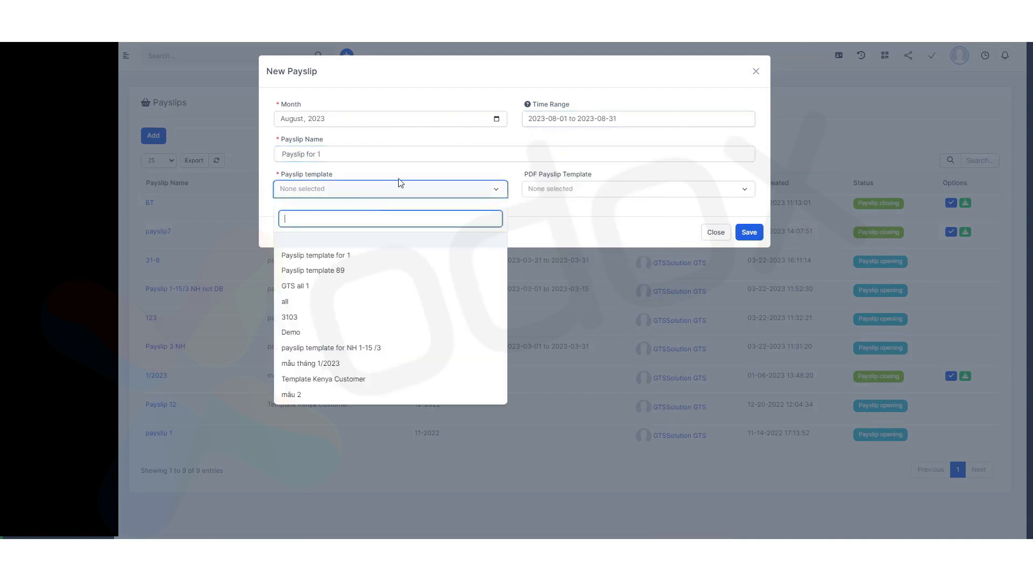
{"action": "left_click", "coordinate": [347, 257]}
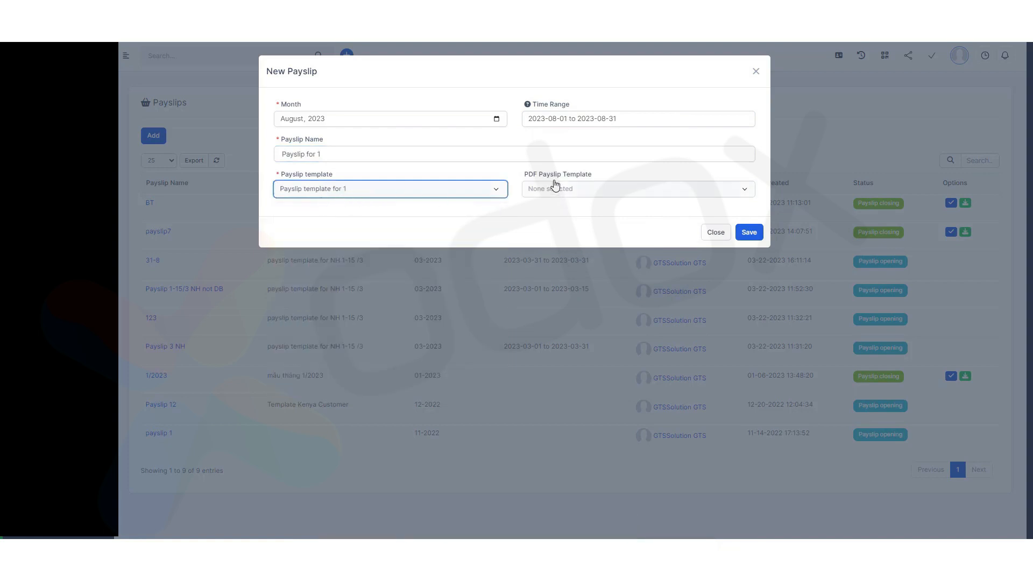
{"action": "left_click_drag", "start_coordinate": [525, 176], "coordinate": [592, 177]}
{"action": "left_click", "coordinate": [619, 175]}
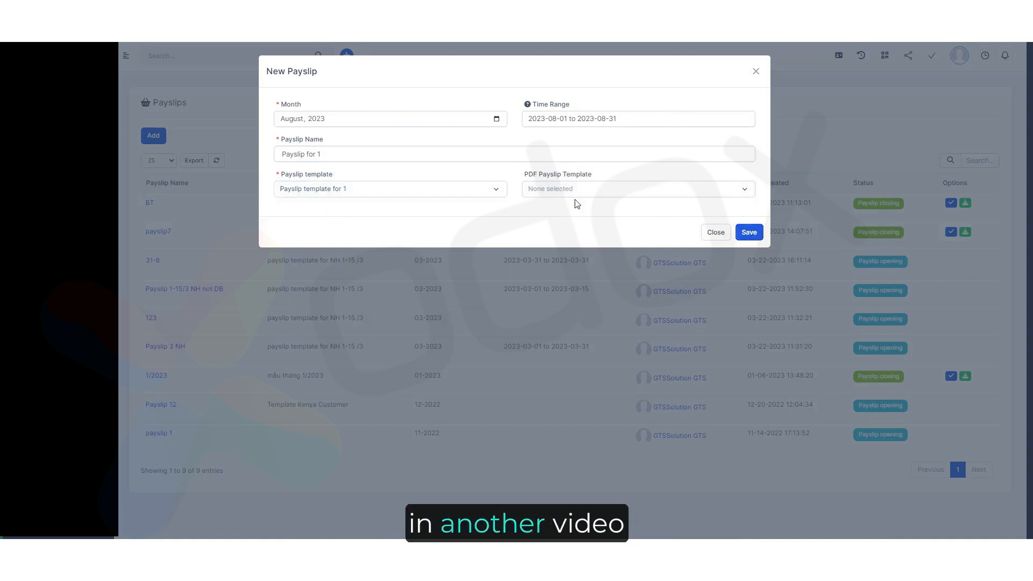
{"action": "left_click", "coordinate": [746, 232]}
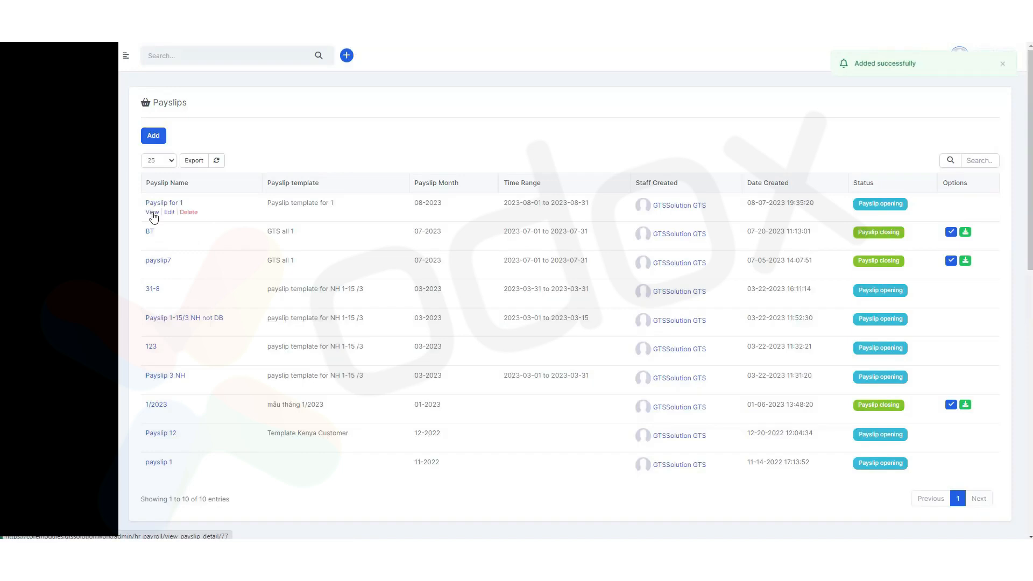
Open the new payslip and review the calculated values across all its columns.
{"action": "left_click", "coordinate": [152, 213]}
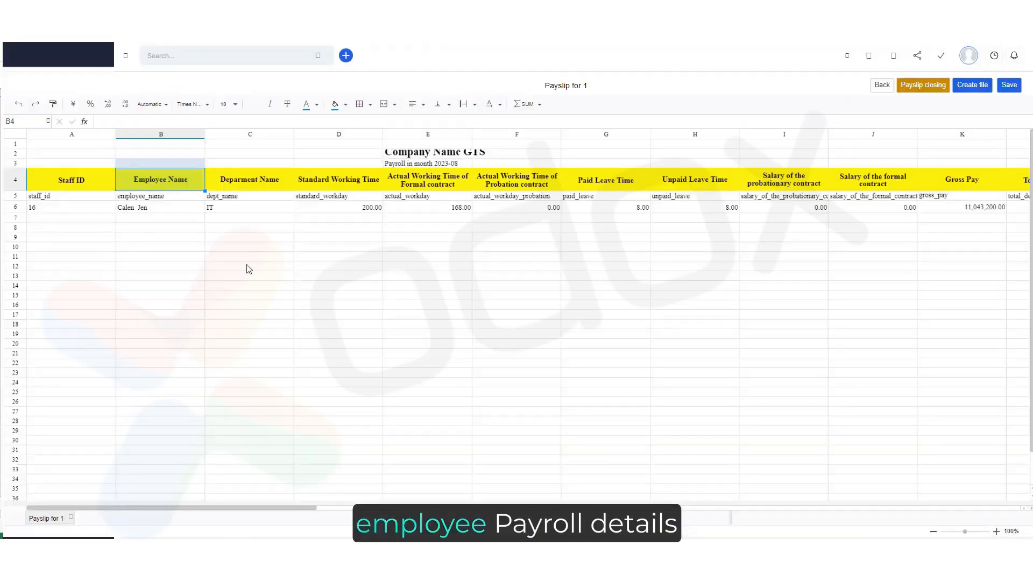
{"action": "left_click", "coordinate": [235, 208]}
{"action": "left_click", "coordinate": [373, 208]}
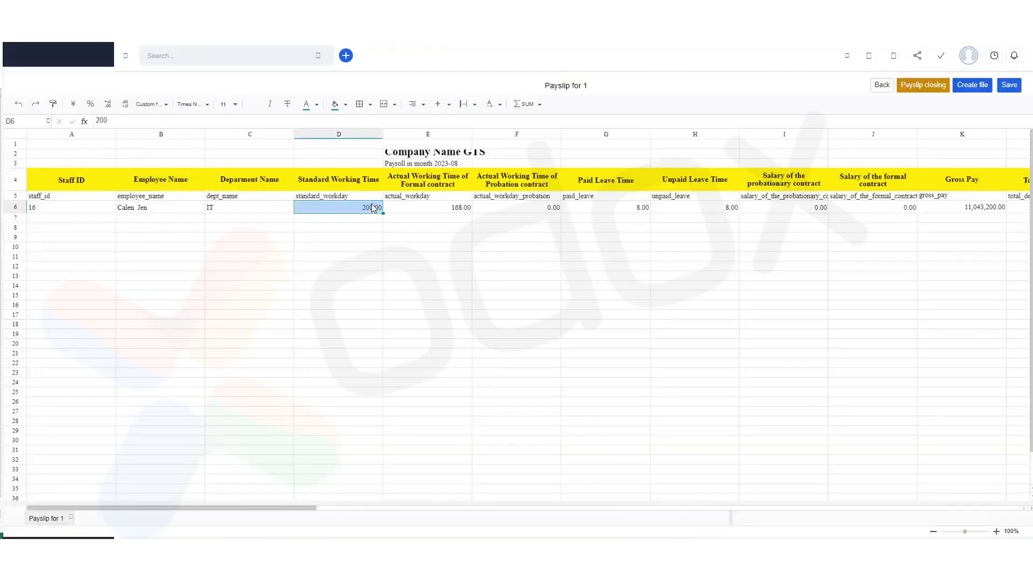
{"action": "key", "text": "Right"}
{"action": "key", "text": "Right"}
{"action": "key", "text": "Right"}
{"action": "key", "text": "Right"}
{"action": "key", "text": "Right"}
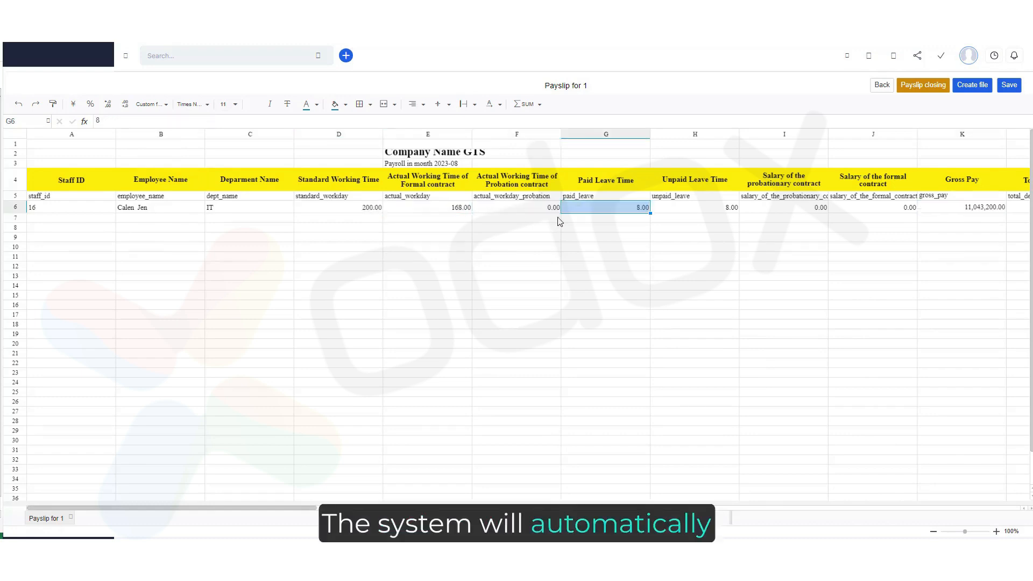
{"action": "key", "text": "Right"}
{"action": "key", "text": "Right"}
{"action": "key", "text": "Right"}
{"action": "key", "text": "Right"}
{"action": "key", "text": "Right"}
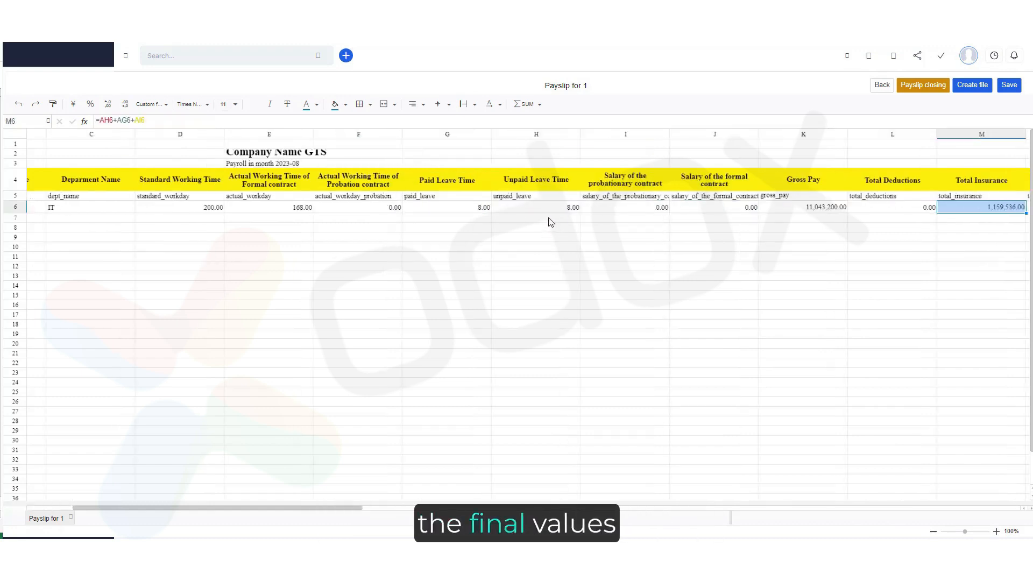
{"action": "key", "text": "Right"}
{"action": "key", "text": "Right"}
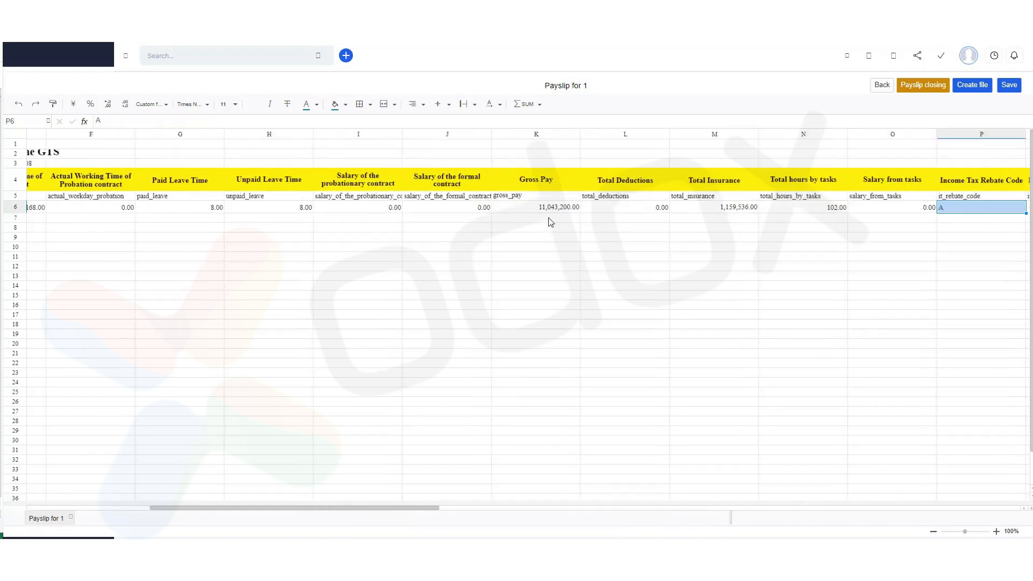
{"action": "key", "text": "Right"}
{"action": "key", "text": "Right"}
{"action": "key", "text": "Right"}
{"action": "key", "text": "Right"}
{"action": "key", "text": "Right"}
{"action": "key", "text": "Right"}
{"action": "key", "text": "Right"}
{"action": "key", "text": "Right"}
{"action": "key", "text": "Right"}
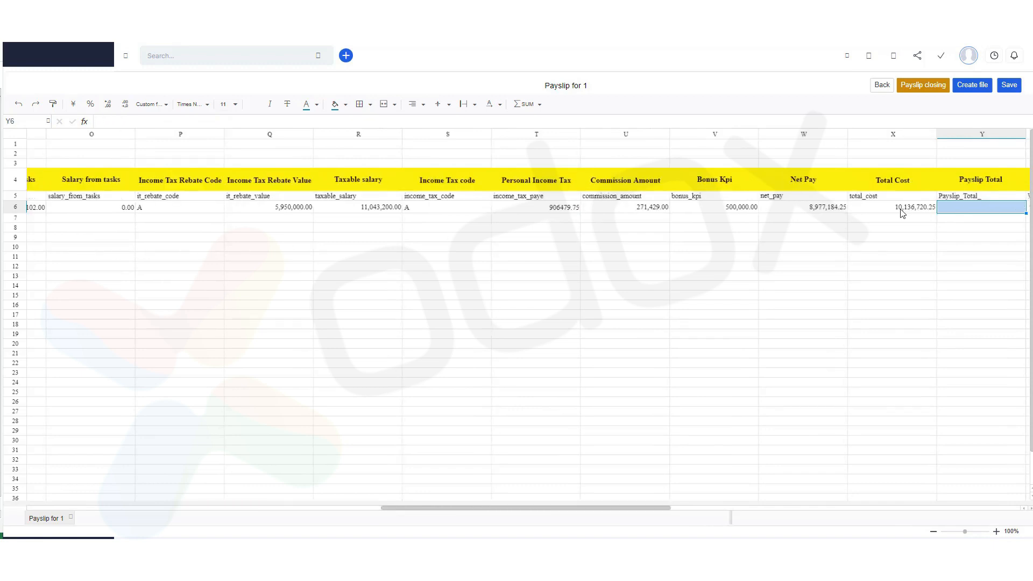
{"action": "key", "text": "Right"}
{"action": "key", "text": "Right"}
{"action": "key", "text": "Right"}
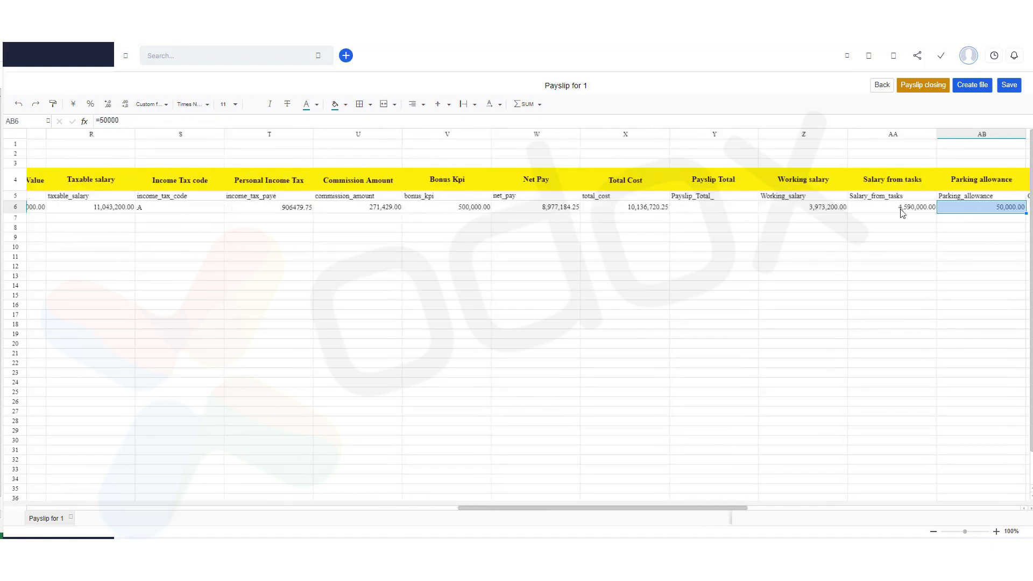
{"action": "key", "text": "Right"}
{"action": "key", "text": "Right"}
{"action": "key", "text": "Right"}
{"action": "key", "text": "Right"}
{"action": "key", "text": "Right"}
{"action": "key", "text": "Right"}
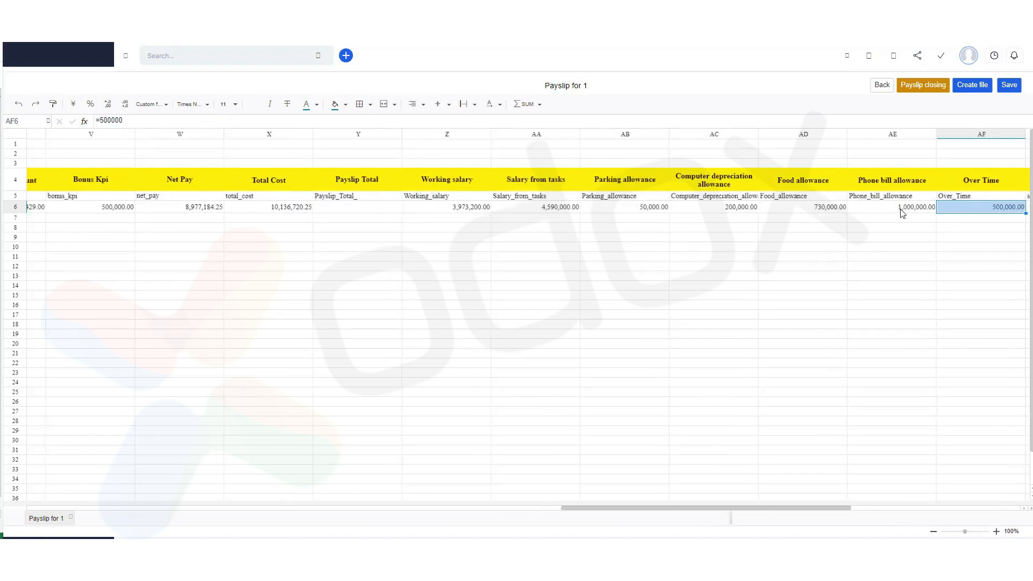
{"action": "key", "text": "Right"}
{"action": "key", "text": "Right"}
{"action": "key", "text": "Right"}
{"action": "key", "text": "Right"}
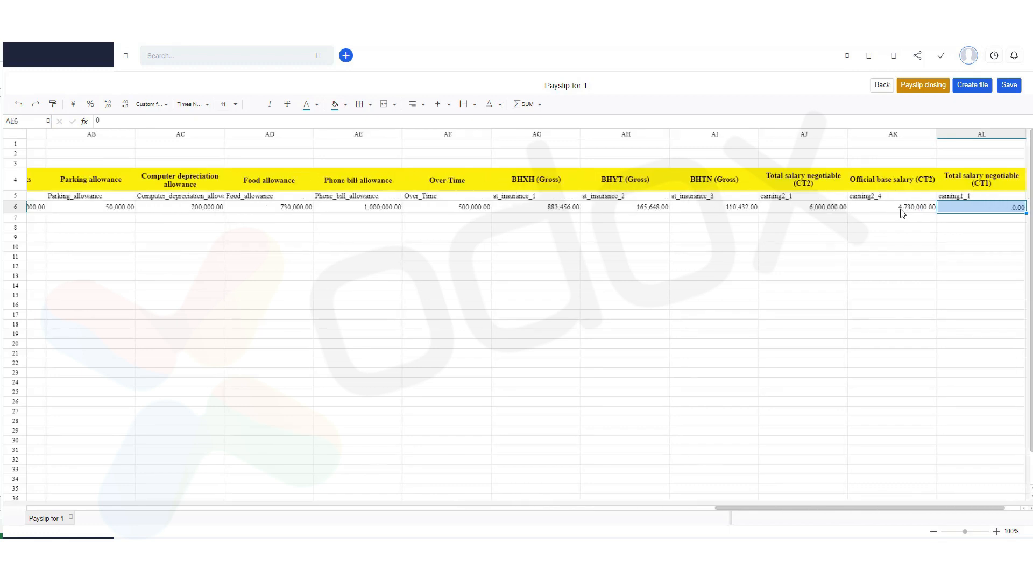
{"action": "key", "text": "Left"}
{"action": "key", "text": "Left"}
{"action": "key", "text": "Left"}
{"action": "key", "text": "Left"}
{"action": "key", "text": "Left"}
{"action": "key", "text": "Left"}
{"action": "key", "text": "Left"}
{"action": "key", "text": "Left"}
{"action": "key", "text": "Left"}
{"action": "key", "text": "Left"}
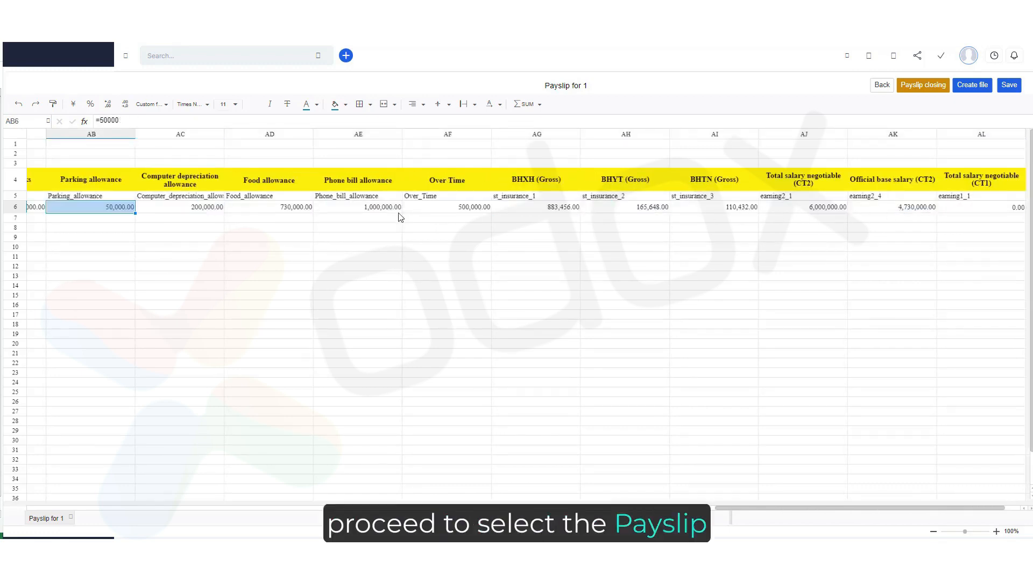
{"action": "key", "text": "Left"}
{"action": "key", "text": "Left"}
{"action": "key", "text": "Left"}
{"action": "key", "text": "Left"}
{"action": "key", "text": "Left"}
{"action": "key", "text": "Left"}
{"action": "key", "text": "Left"}
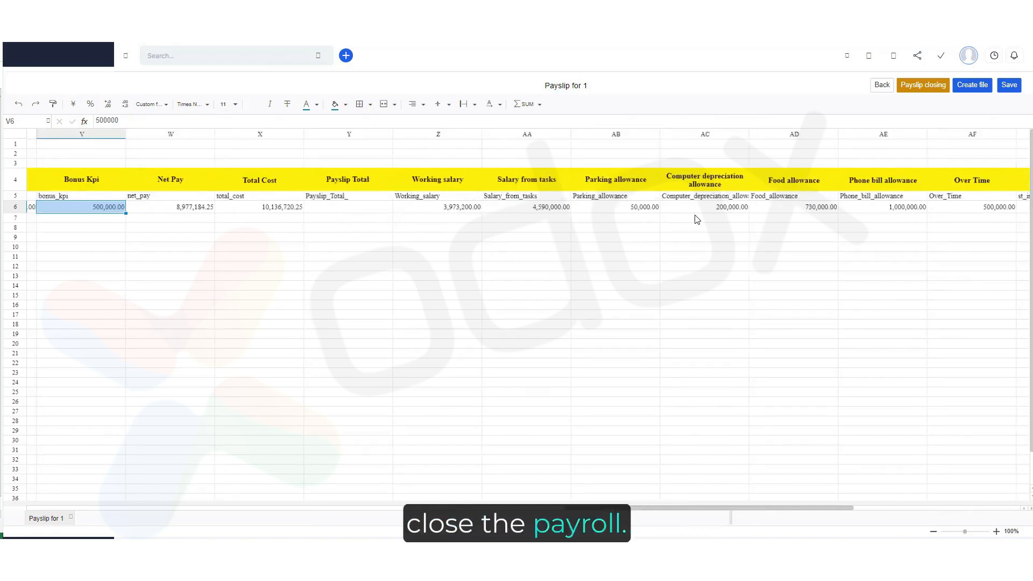
{"action": "key", "text": "Left"}
{"action": "key", "text": "Left"}
{"action": "left_click", "coordinate": [419, 207]}
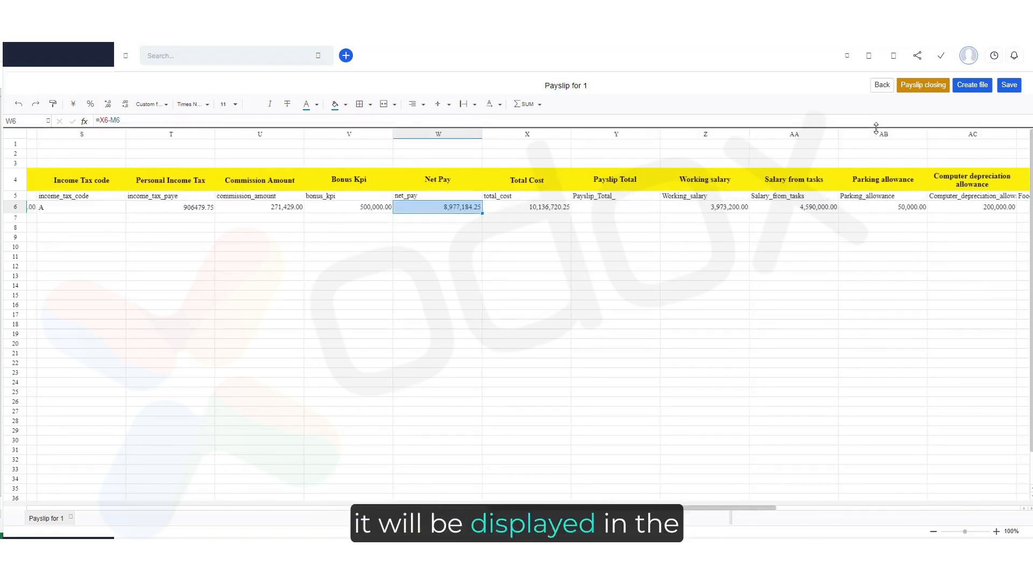
Close the payslip and go back.
{"action": "left_click", "coordinate": [932, 92]}
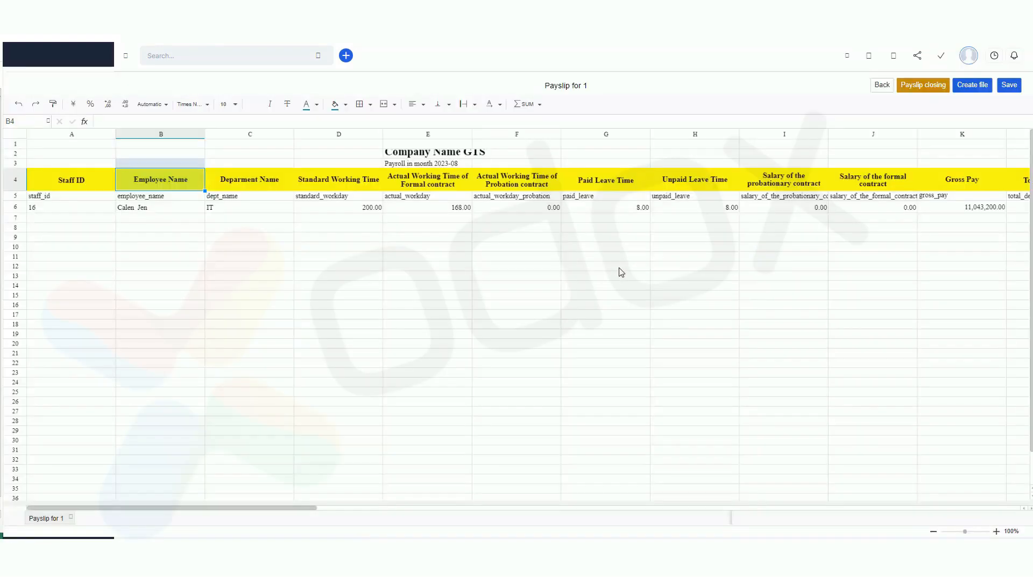
{"action": "left_click", "coordinate": [881, 84]}
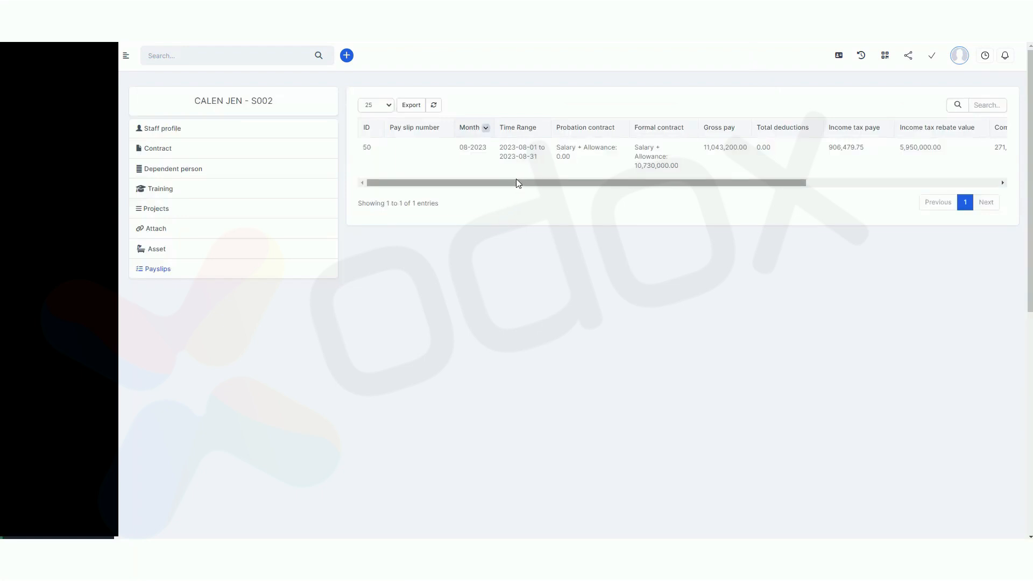
Examine the employee's payslip record in the profile's Payslips table.
{"action": "left_click_drag", "start_coordinate": [510, 184], "coordinate": [683, 191]}
{"action": "double_click", "coordinate": [571, 148]}
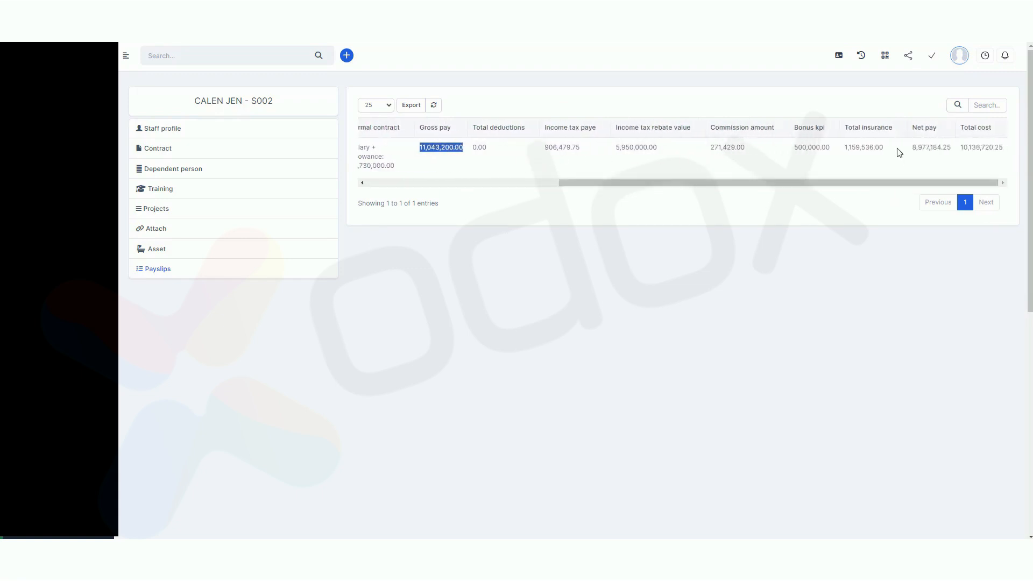
{"action": "left_click_drag", "start_coordinate": [911, 147], "coordinate": [967, 145]}
{"action": "left_click", "coordinate": [817, 253]}
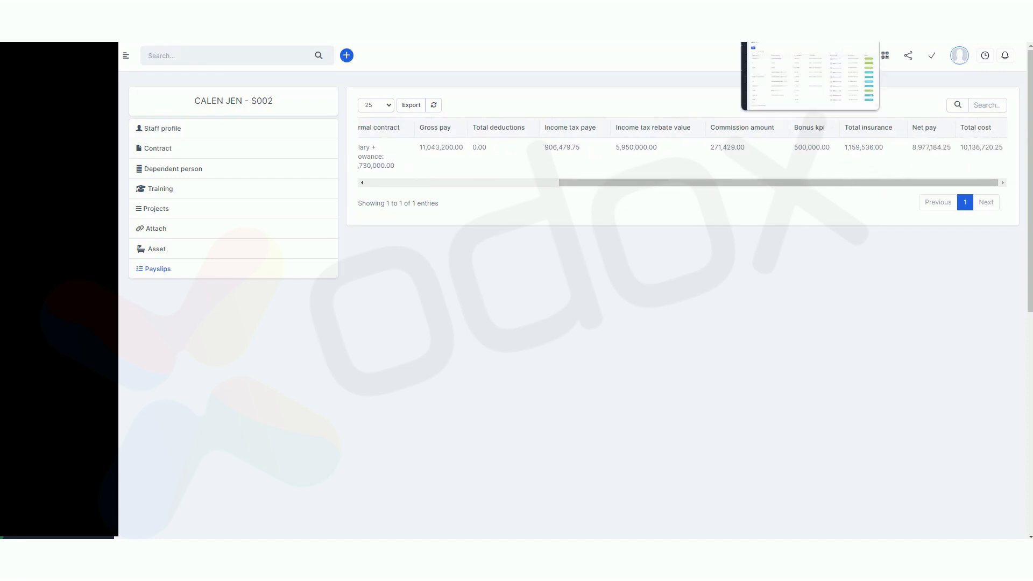
Open the Income taxes screen for August 2023 and examine the employee's Income taxes and Tax for year values.
{"action": "left_click", "coordinate": [774, 5]}
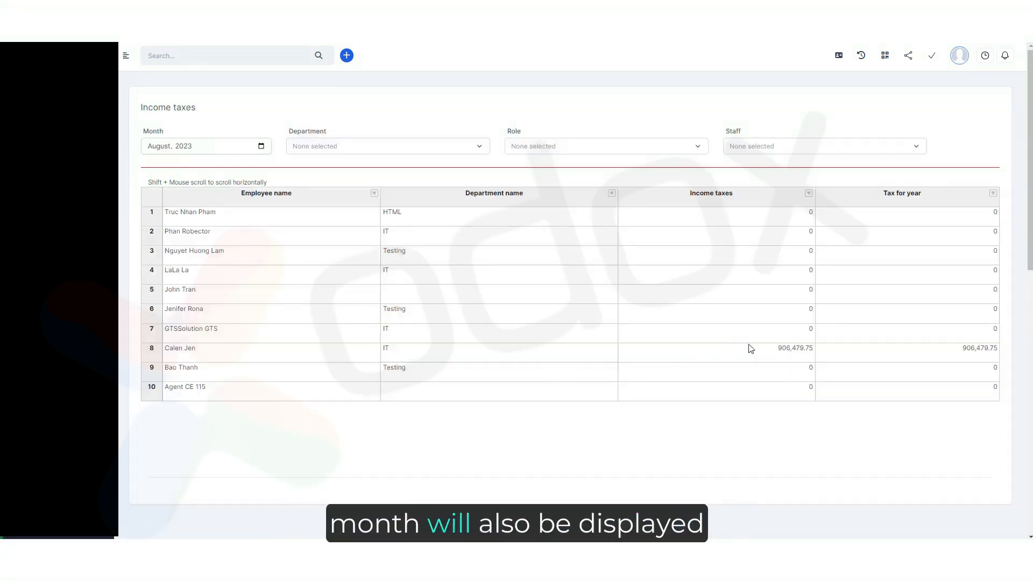
{"action": "left_click", "coordinate": [791, 352]}
{"action": "left_click", "coordinate": [820, 353]}
{"action": "left_click", "coordinate": [808, 356]}
{"action": "left_click", "coordinate": [895, 355]}
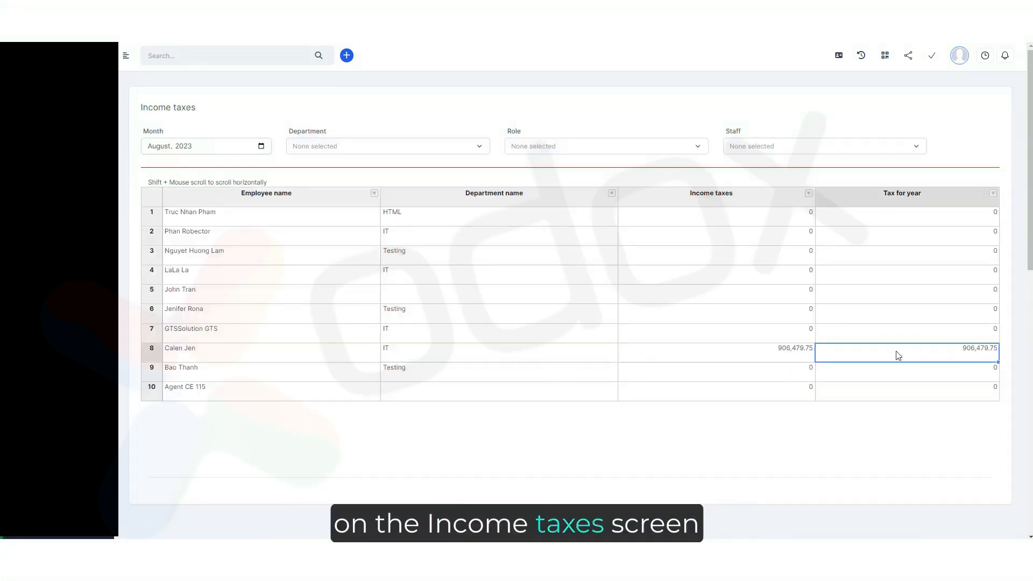
{"action": "left_click", "coordinate": [785, 357]}
{"action": "left_click", "coordinate": [831, 357]}
{"action": "left_click", "coordinate": [785, 359]}
{"action": "left_click", "coordinate": [821, 357]}
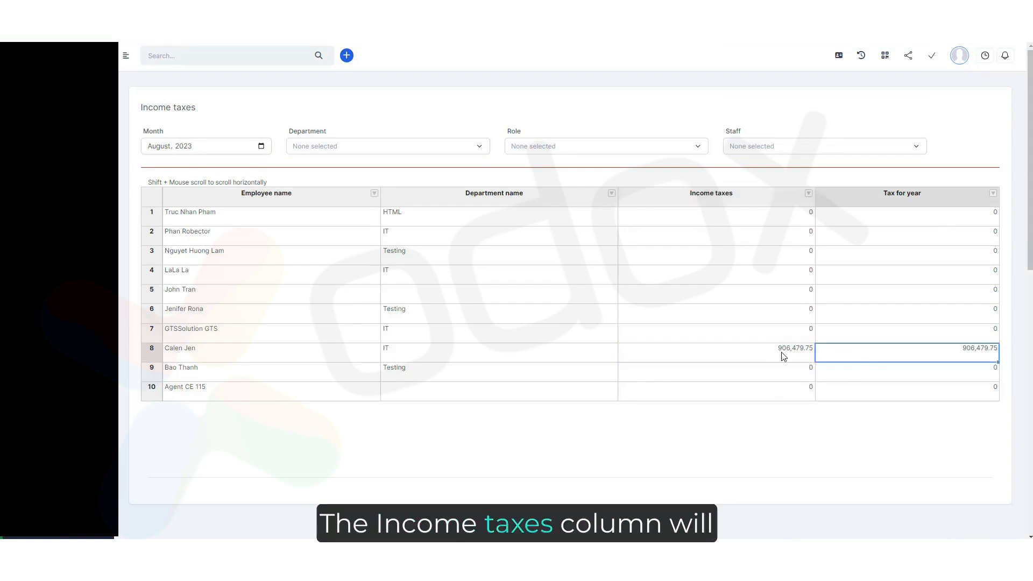
{"action": "left_click", "coordinate": [777, 355]}
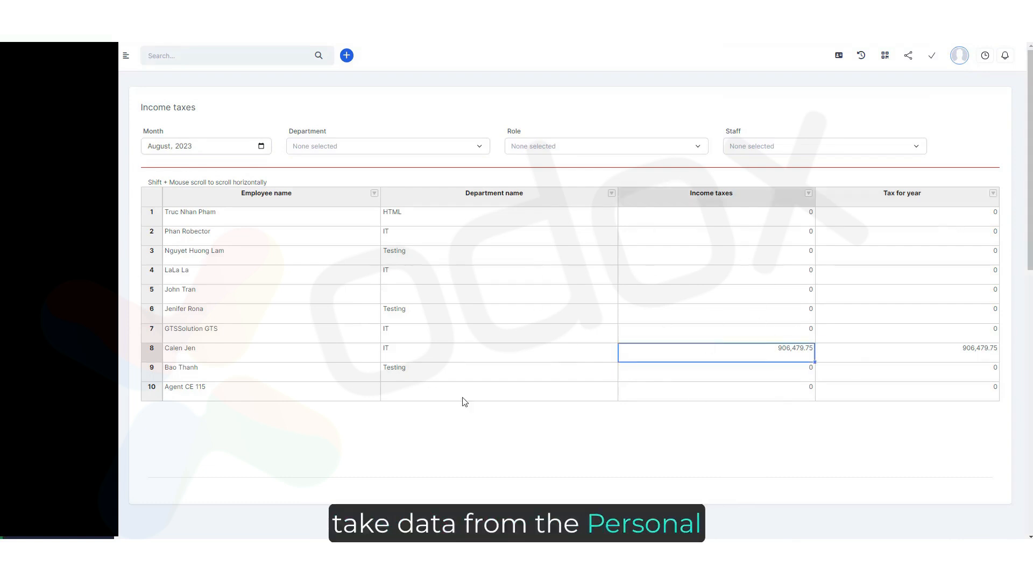
{"action": "left_click", "coordinate": [831, 350]}
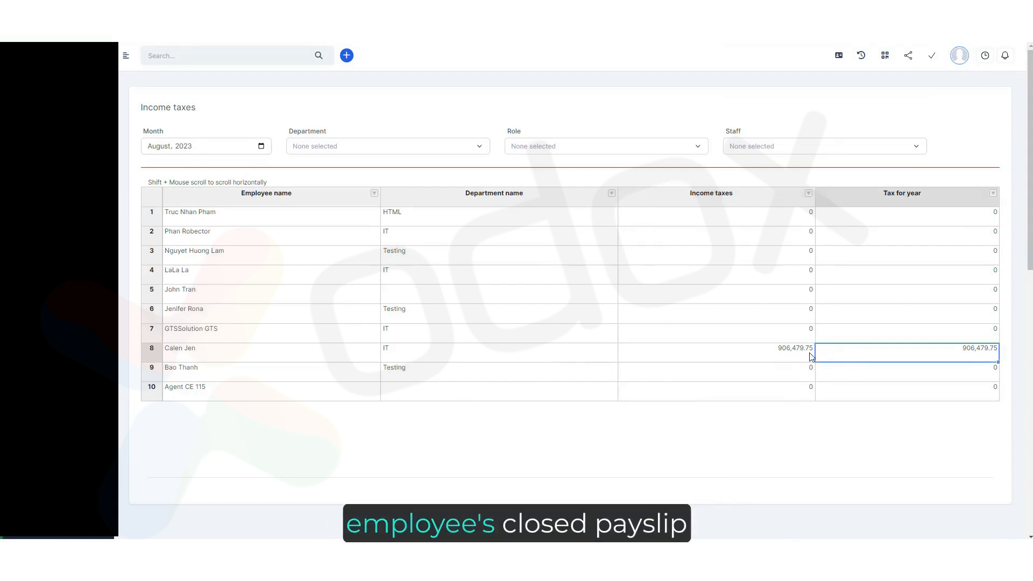
Review the employee's figures in the Payroll report, Income summary report and Insurance cost summary report.
{"action": "scroll", "coordinate": [570, 290], "scroll_direction": "down", "scroll_amount": 4}
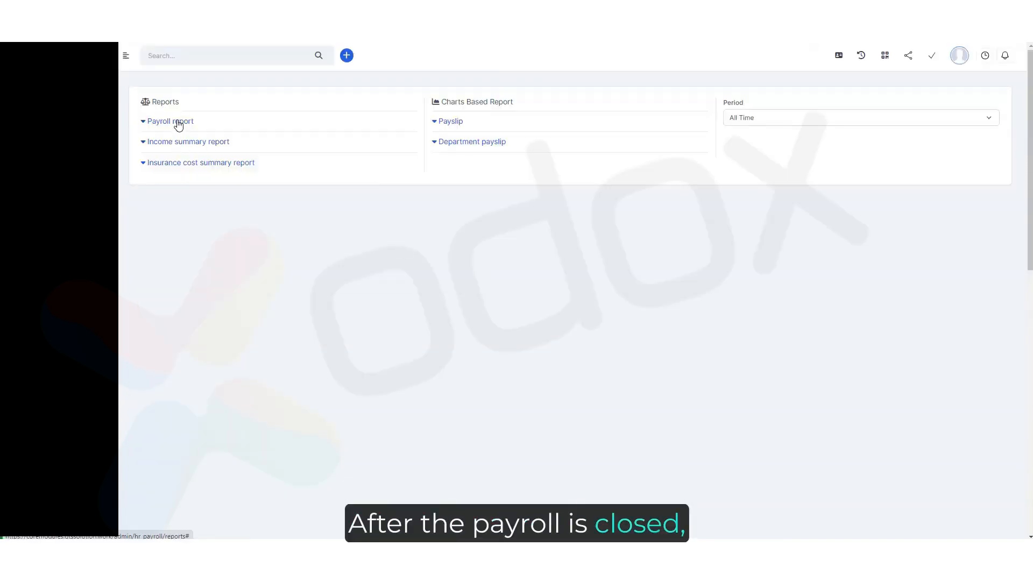
{"action": "left_click", "coordinate": [179, 122]}
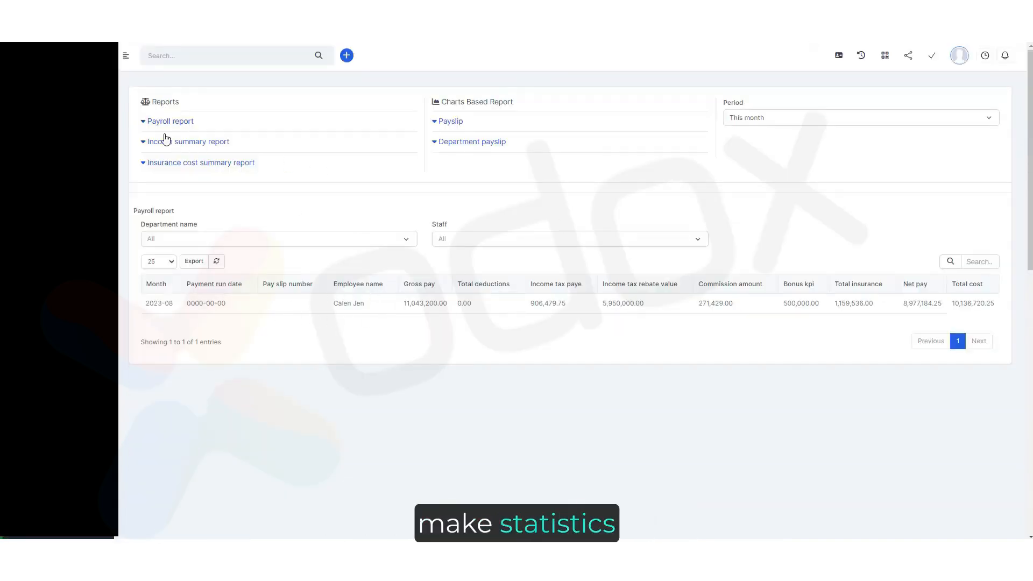
{"action": "left_click", "coordinate": [182, 142]}
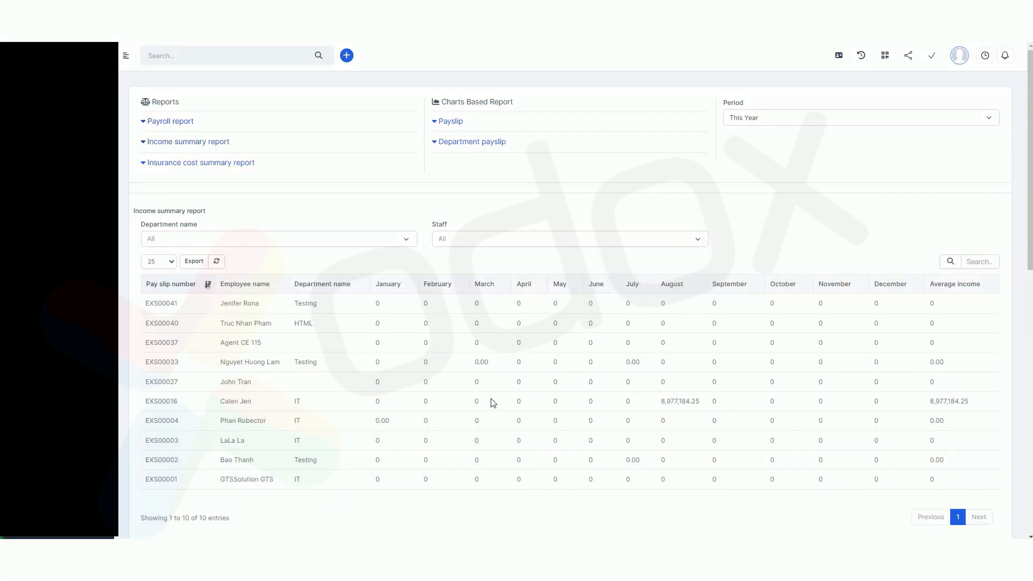
{"action": "left_click_drag", "start_coordinate": [647, 406], "coordinate": [744, 403]}
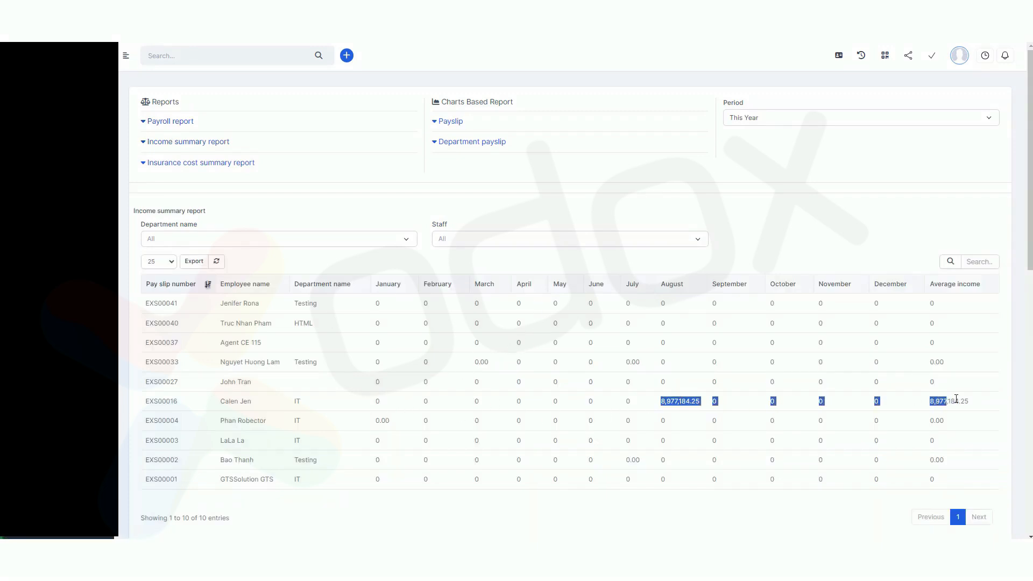
{"action": "left_click", "coordinate": [191, 164]}
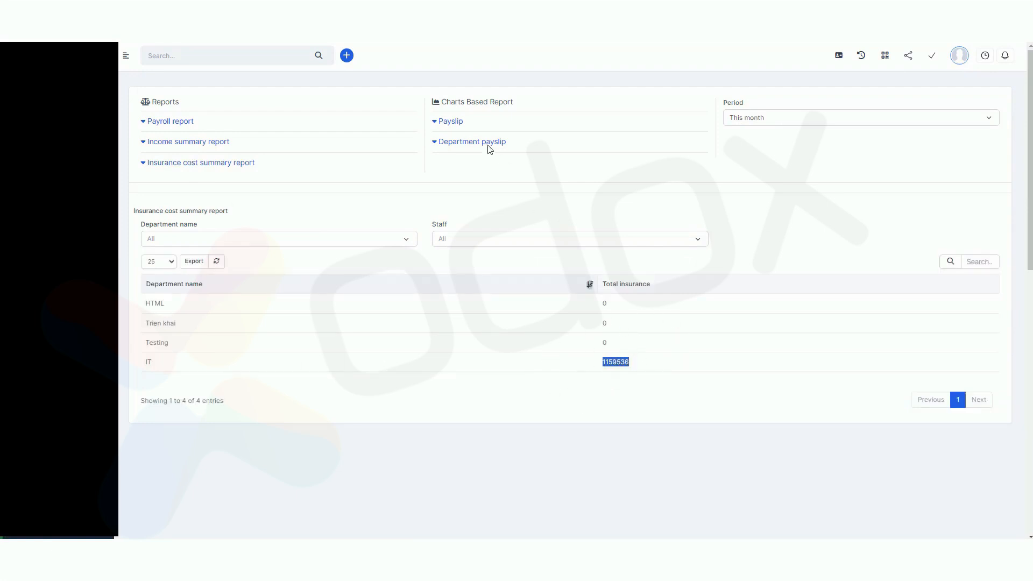
Show the Payslip chart for the employee as staff, then open the Department payslip chart.
{"action": "left_click", "coordinate": [457, 128]}
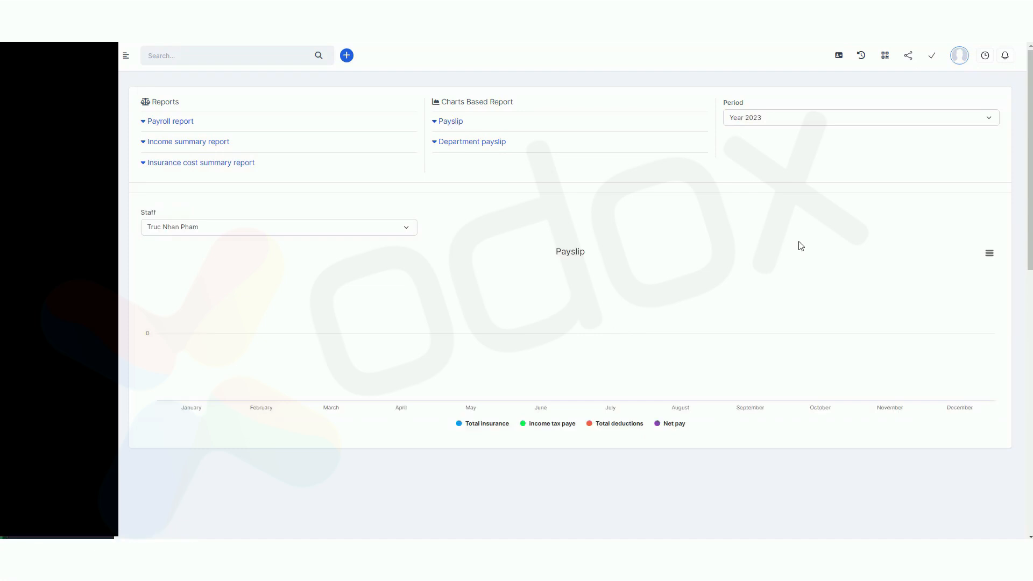
{"action": "left_click", "coordinate": [403, 236]}
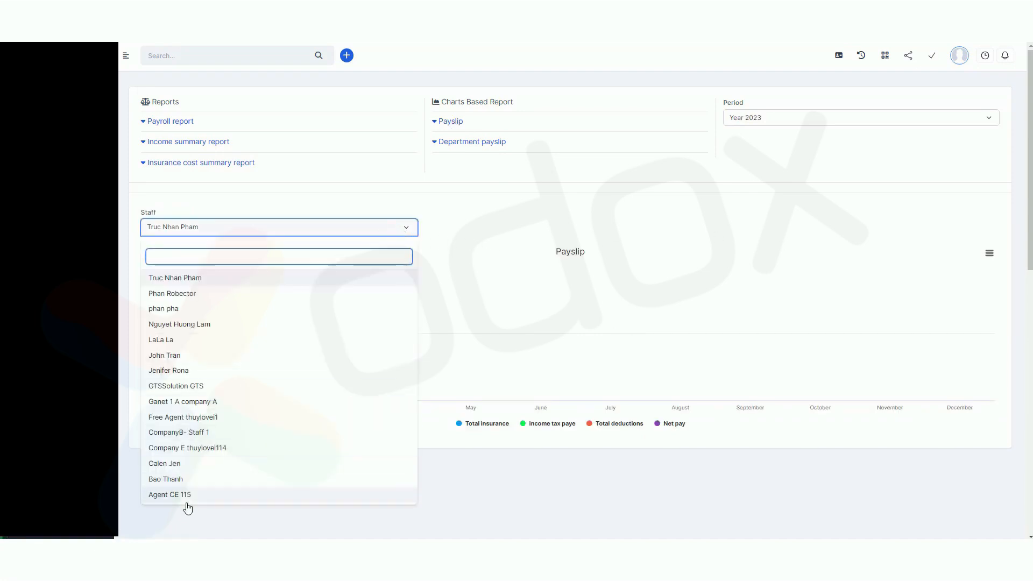
{"action": "left_click", "coordinate": [187, 463]}
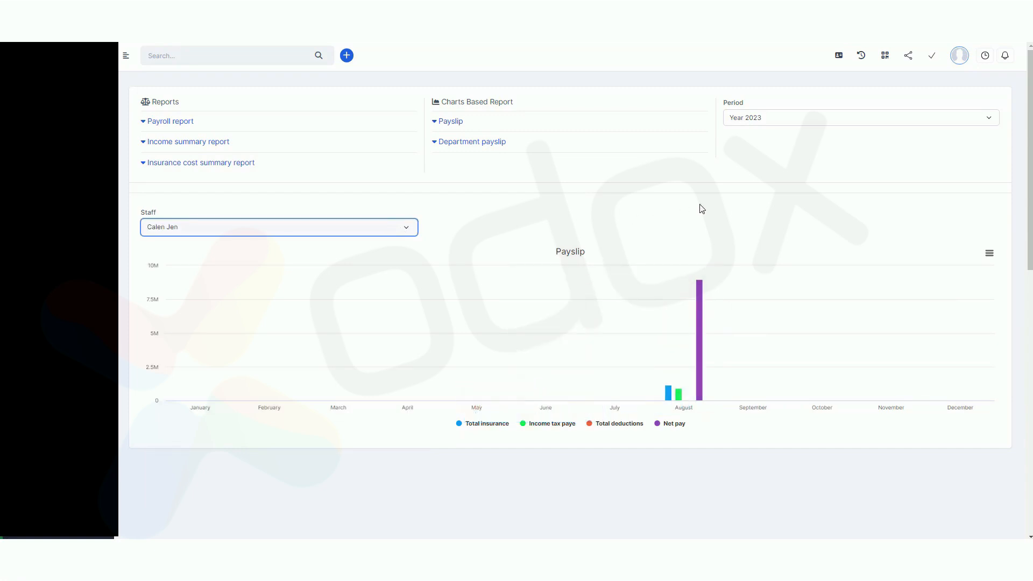
{"action": "left_click", "coordinate": [648, 198]}
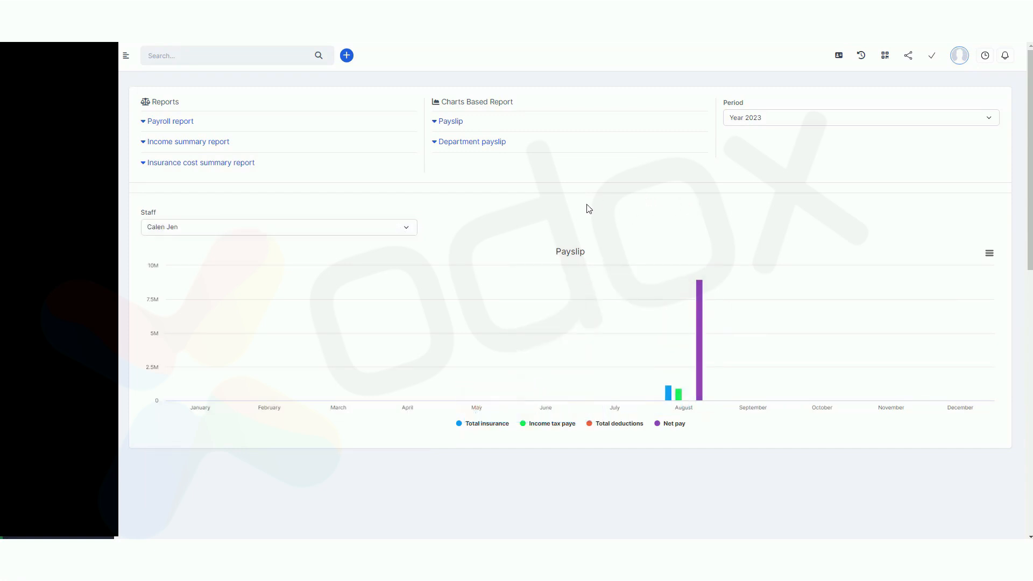
{"action": "left_click", "coordinate": [476, 145]}
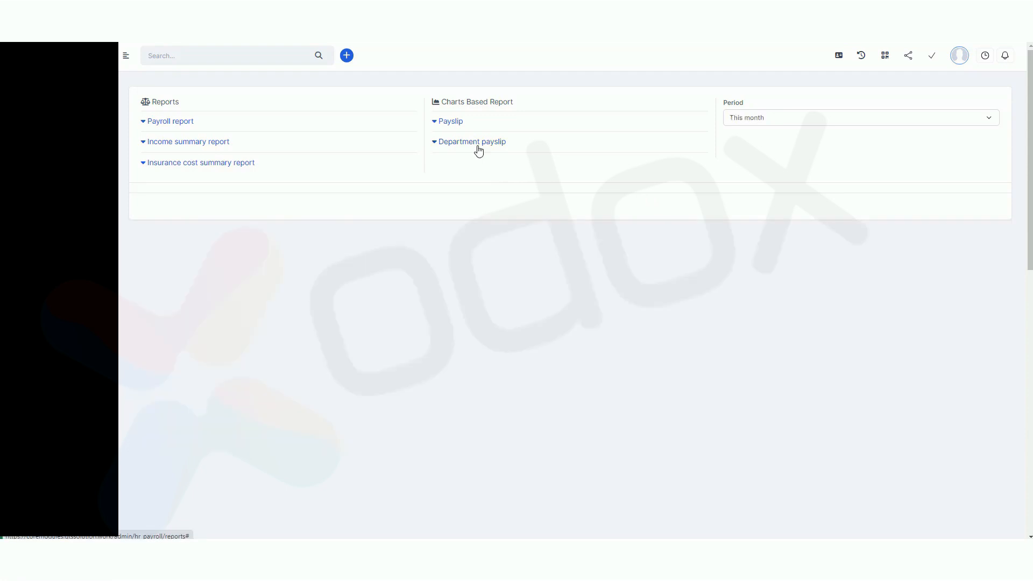